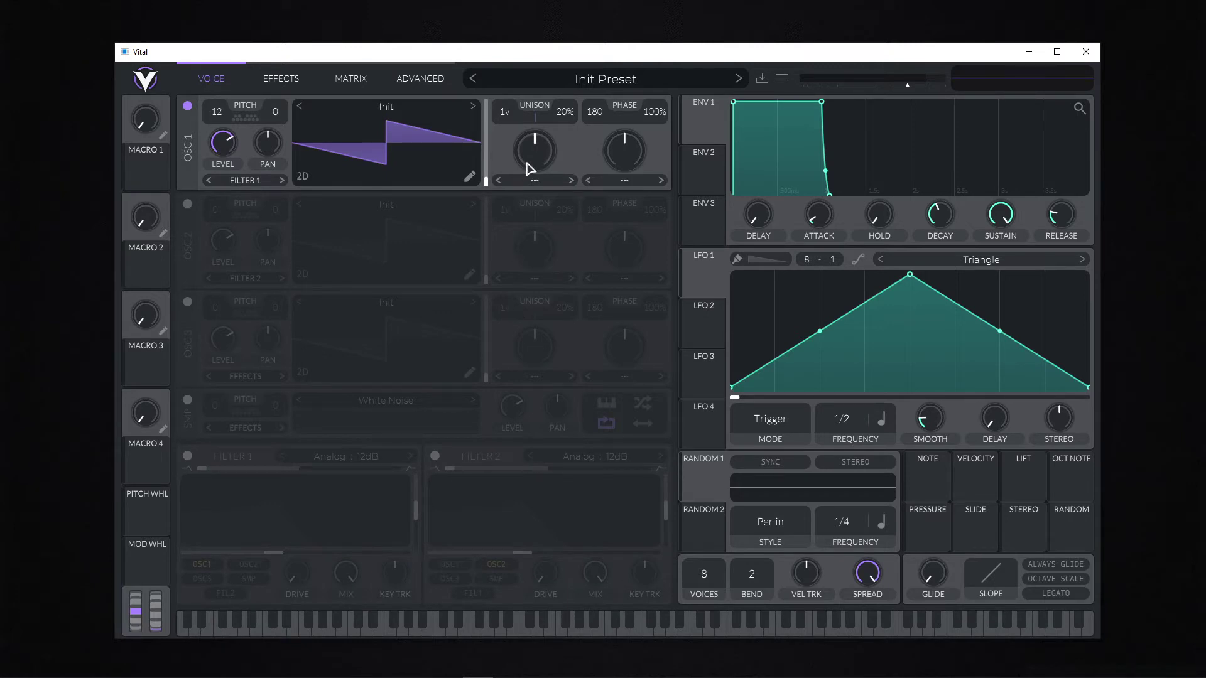
# Step: Set oscillator 1 to 11 unison voices and enable Filter 1 with a slightly raised cutoff
pyautogui.moveTo(506, 113); pyautogui.dragTo(518, 58)
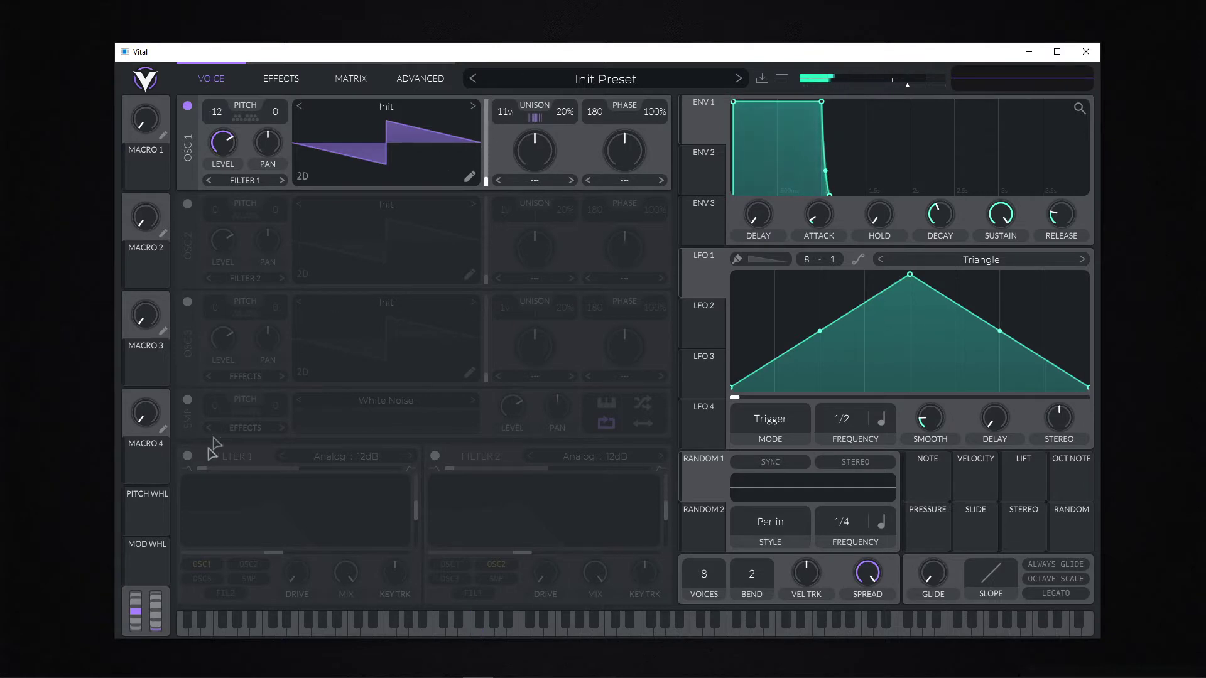
pyautogui.click(188, 456)
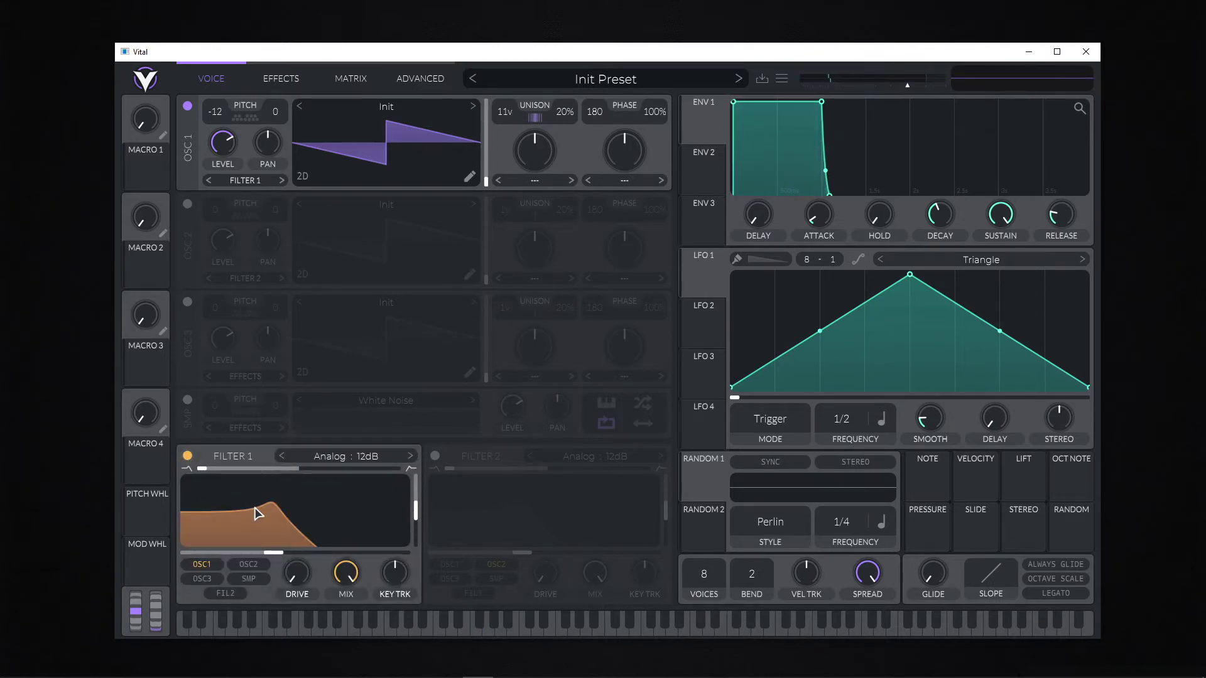
pyautogui.moveTo(274, 552); pyautogui.dragTo(292, 558)
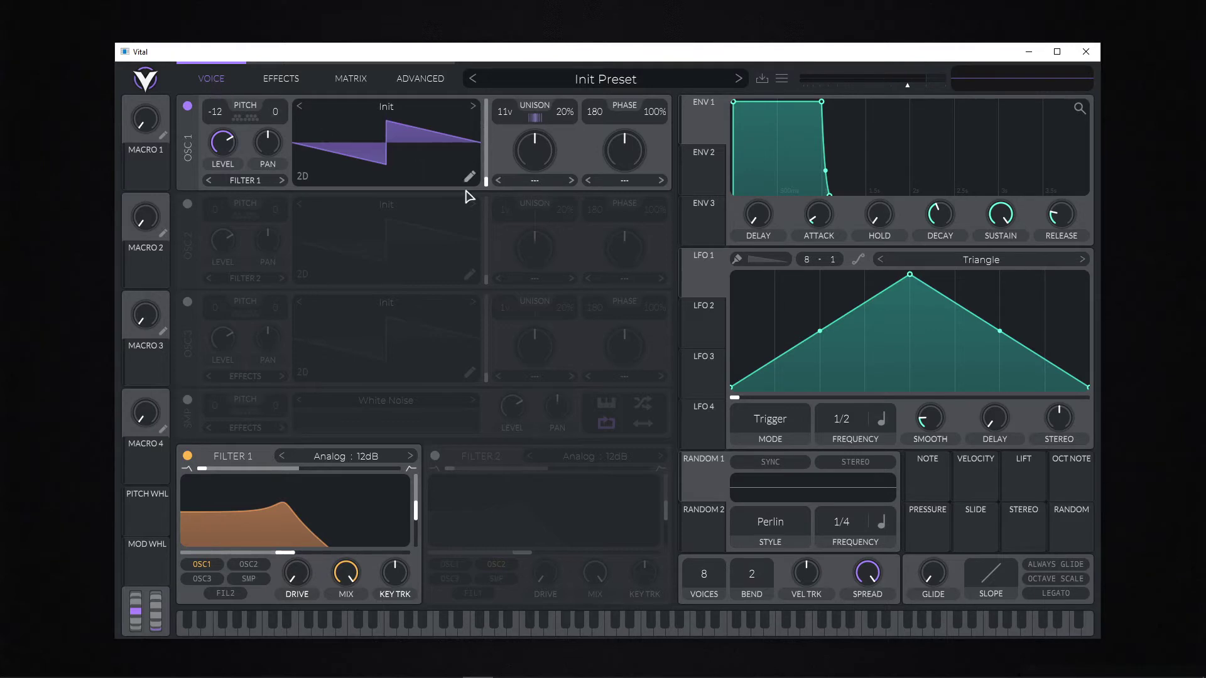
# Step: Enable oscillator 2 with the Basic Shapes wavetable and set its level to 0
pyautogui.click(187, 204)
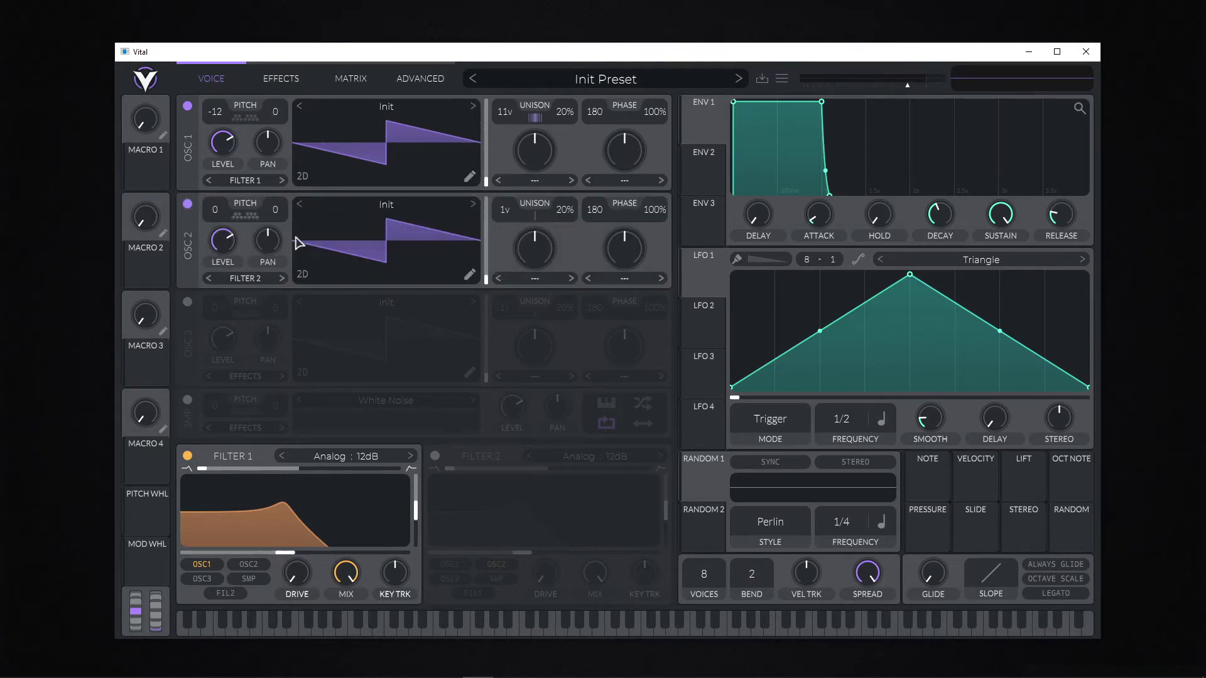
pyautogui.click(473, 204)
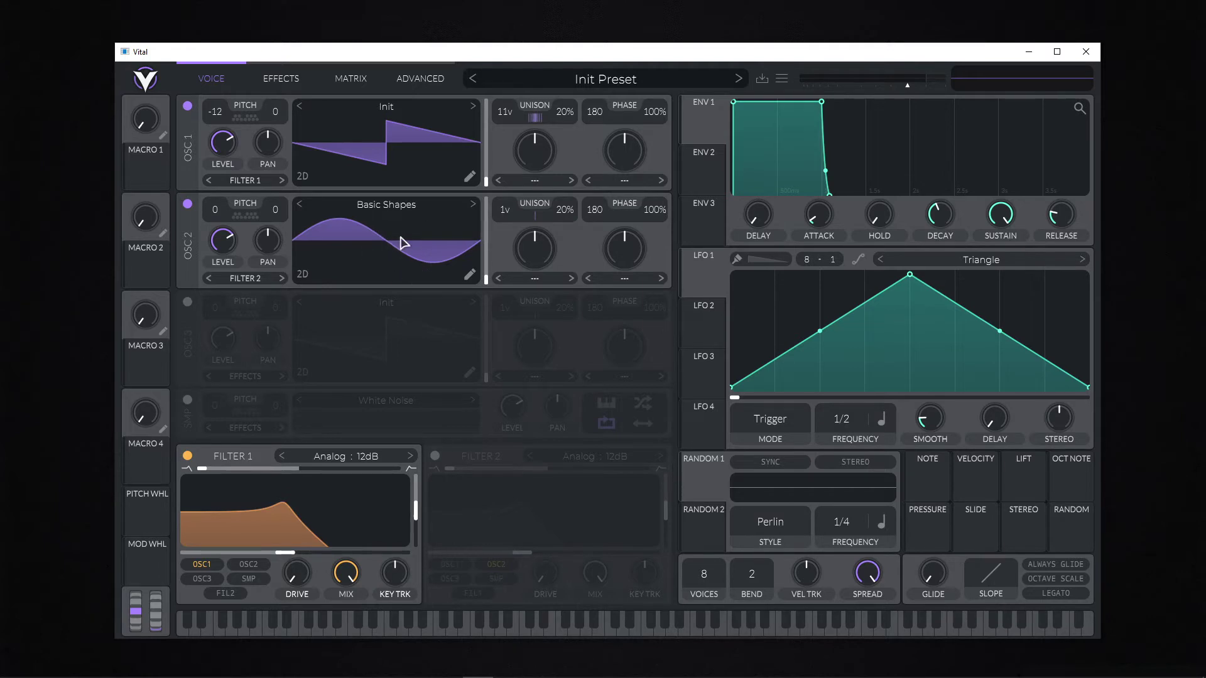
pyautogui.moveTo(222, 240); pyautogui.dragTo(214, 382)
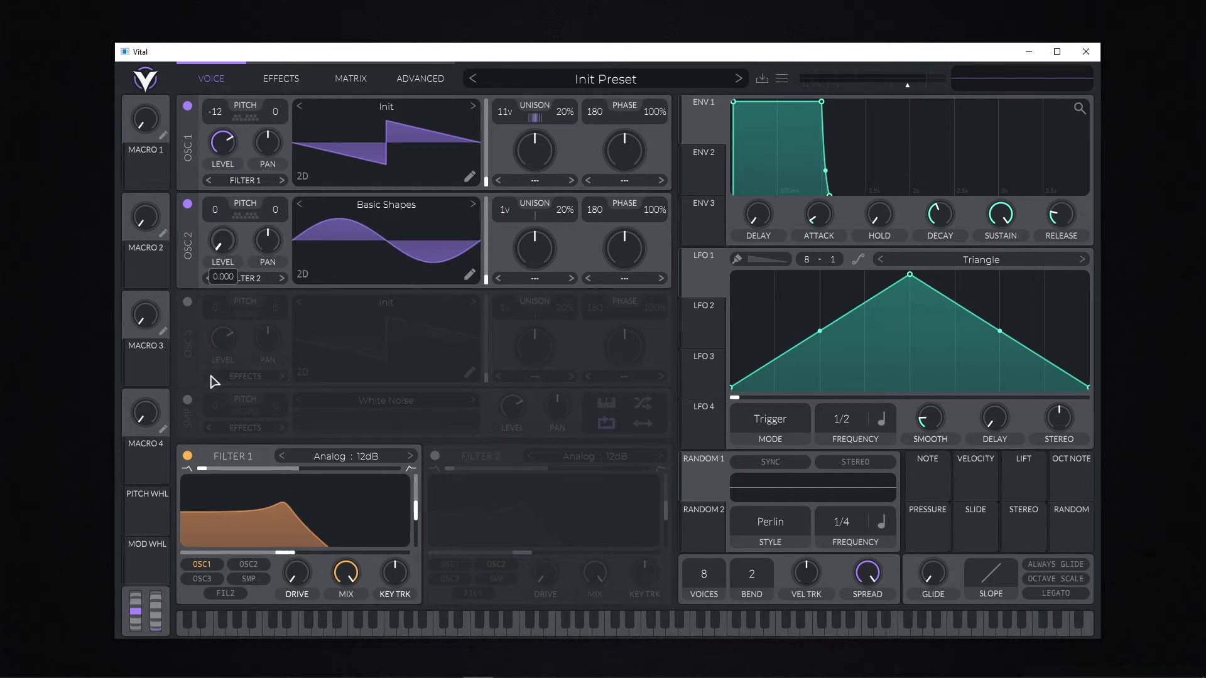
# Step: Set oscillator 1's wave morph mode to FM Osc 2 with no morph amount, and raise Filter 1's cutoff slightly
pyautogui.click(612, 177)
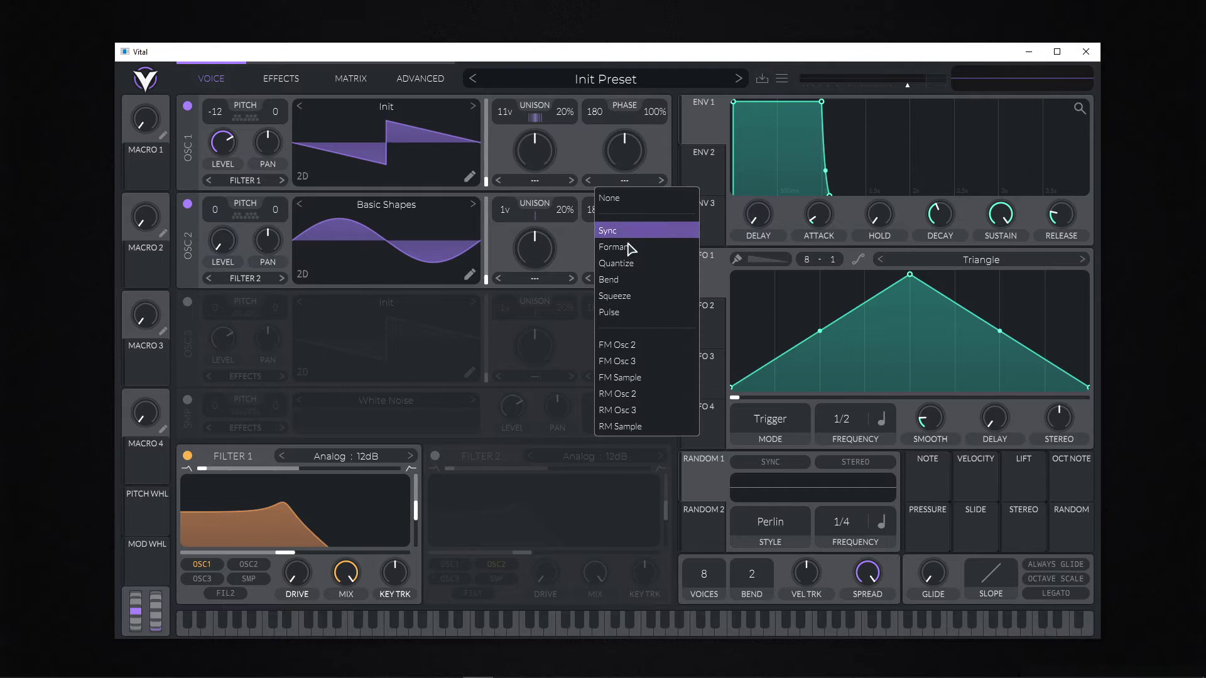
pyautogui.click(626, 346)
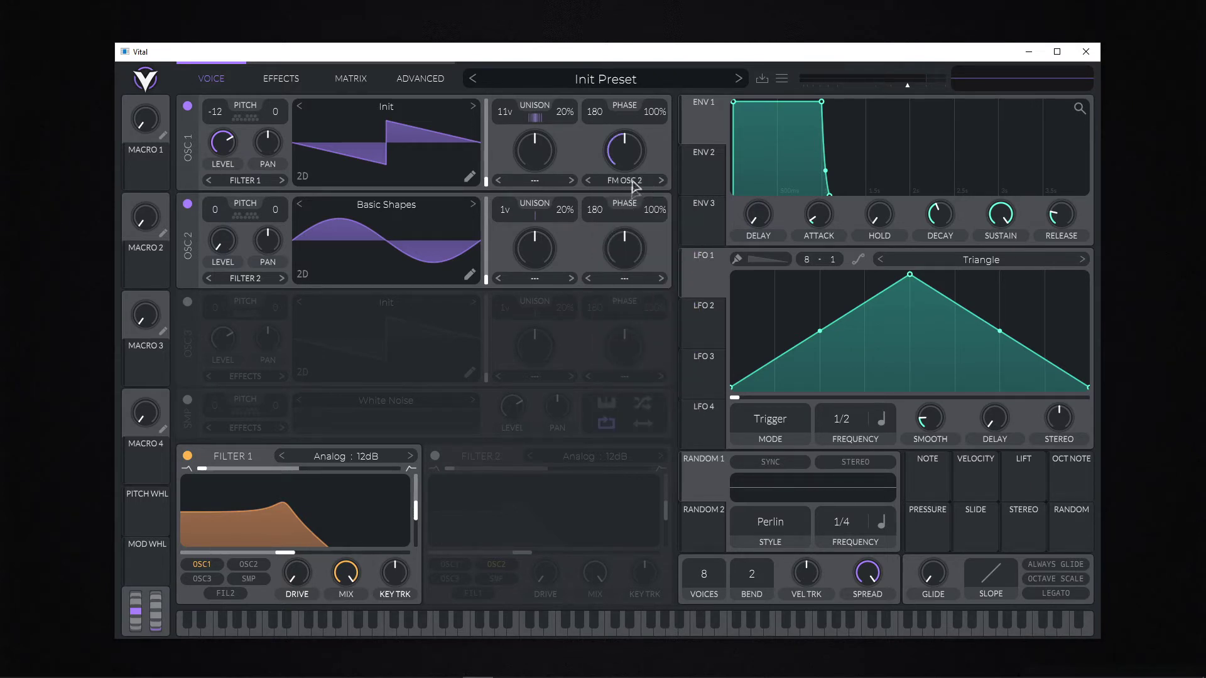
pyautogui.moveTo(636, 154); pyautogui.dragTo(629, 220)
pyautogui.moveTo(285, 553); pyautogui.dragTo(295, 554)
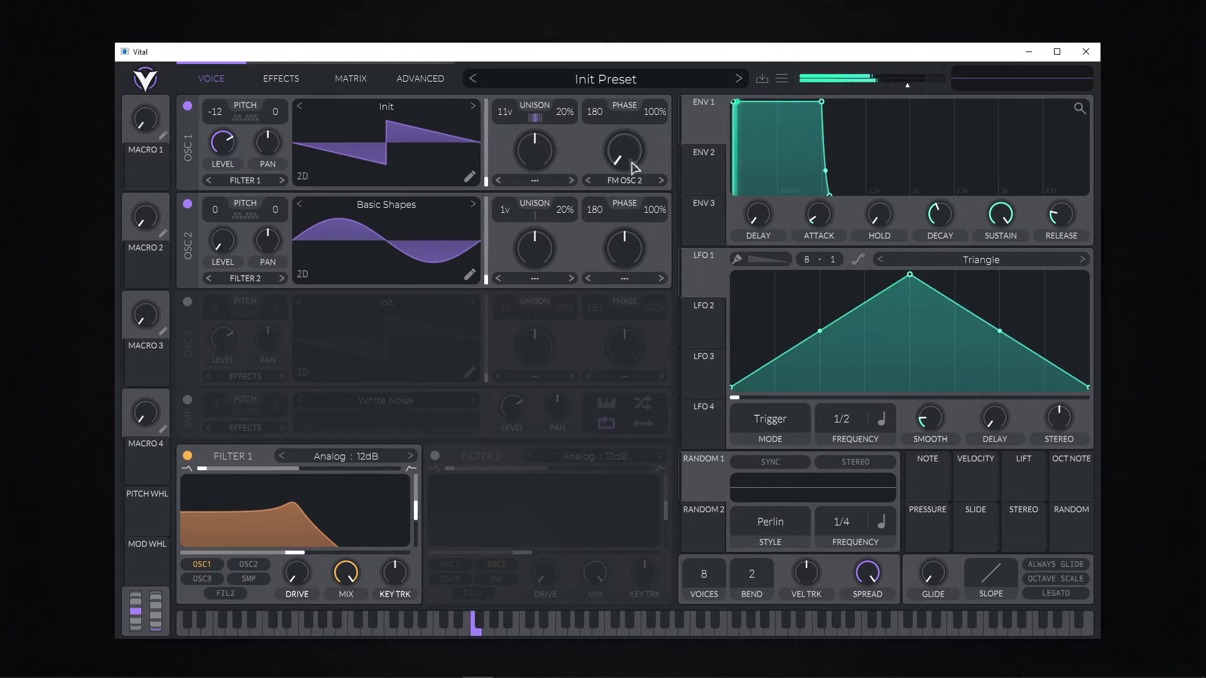
# Step: Try oscillator 1's FM amount at 60%, raise Filter 1's cutoff further, and return the FM amount to zero
pyautogui.moveTo(634, 169); pyautogui.dragTo(632, 86)
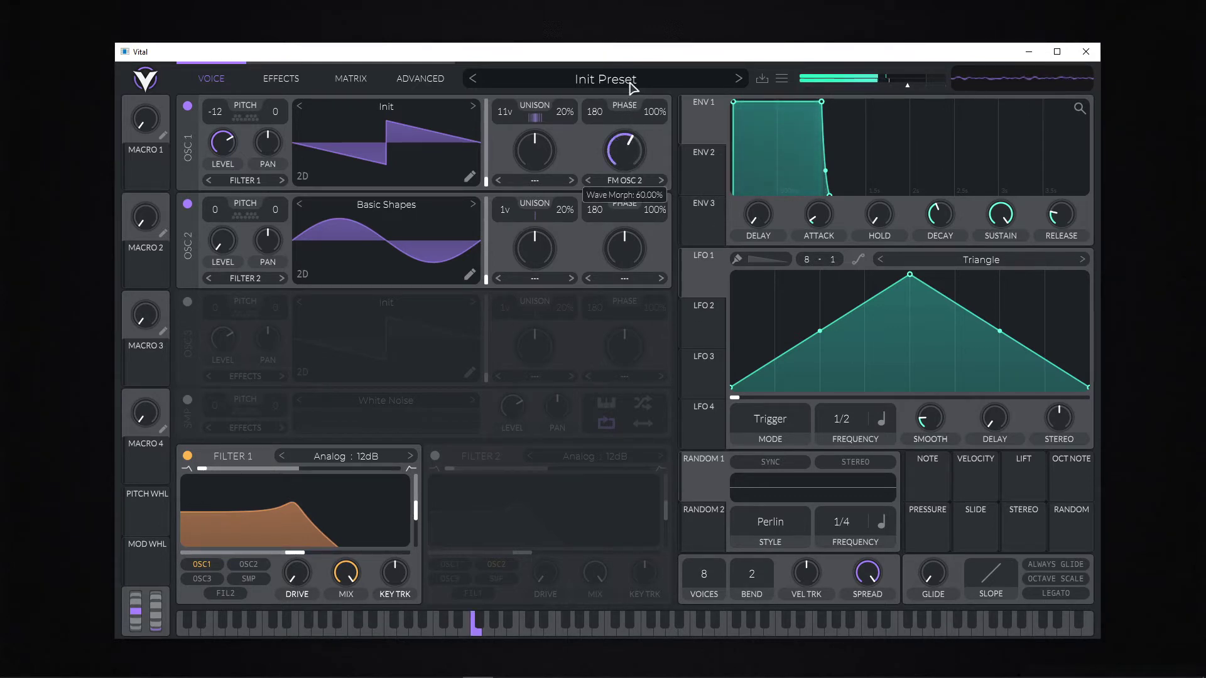
pyautogui.moveTo(294, 553); pyautogui.dragTo(327, 554)
pyautogui.moveTo(620, 151); pyautogui.dragTo(510, 379)
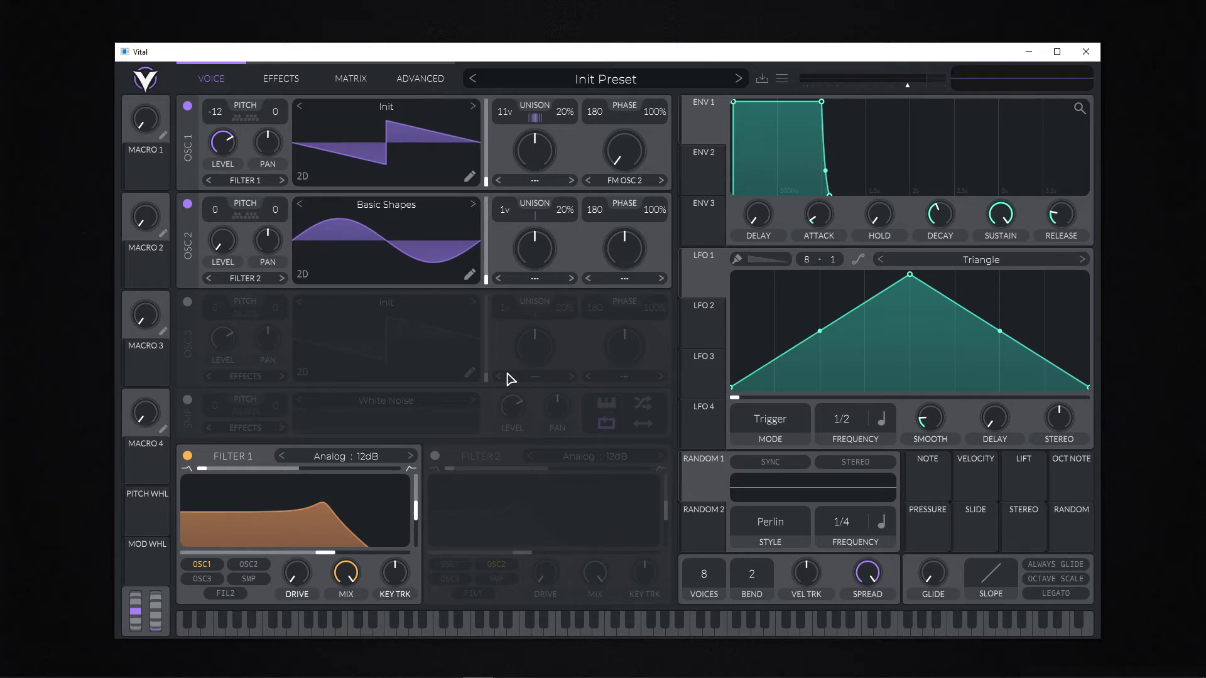
# Step: Enable the EQ effect and move it to the end of the effects chain, after Reverb
pyautogui.click(295, 81)
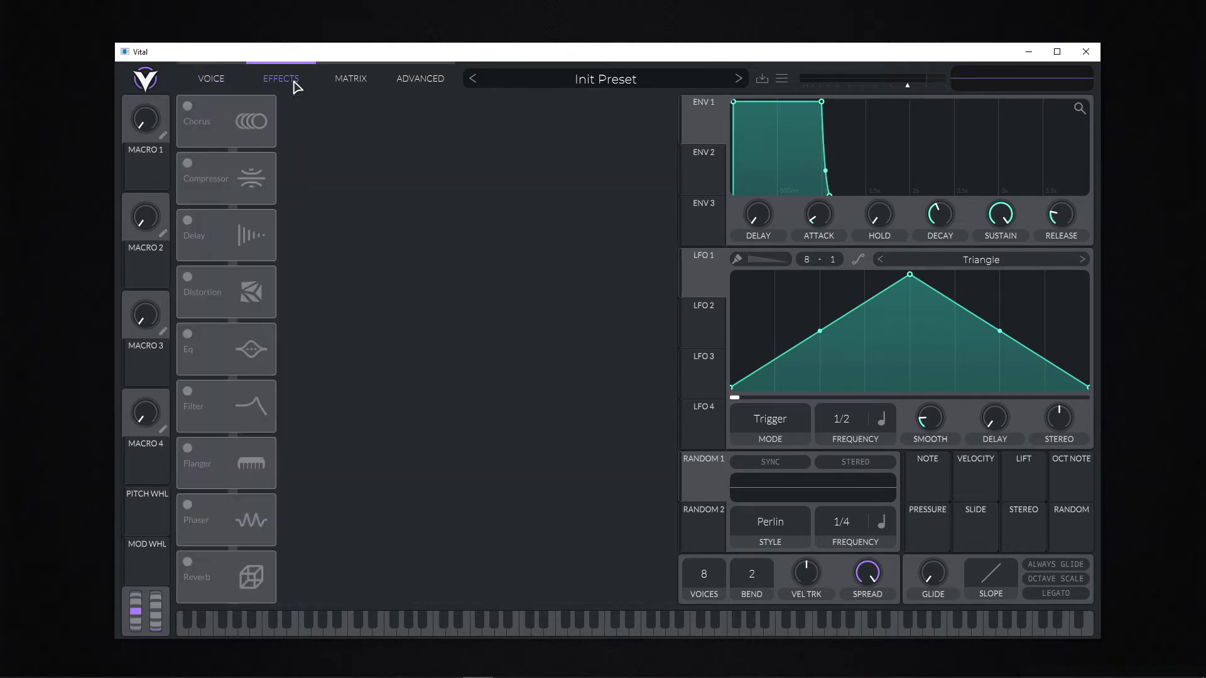
pyautogui.click(187, 334)
pyautogui.moveTo(234, 357); pyautogui.dragTo(251, 580)
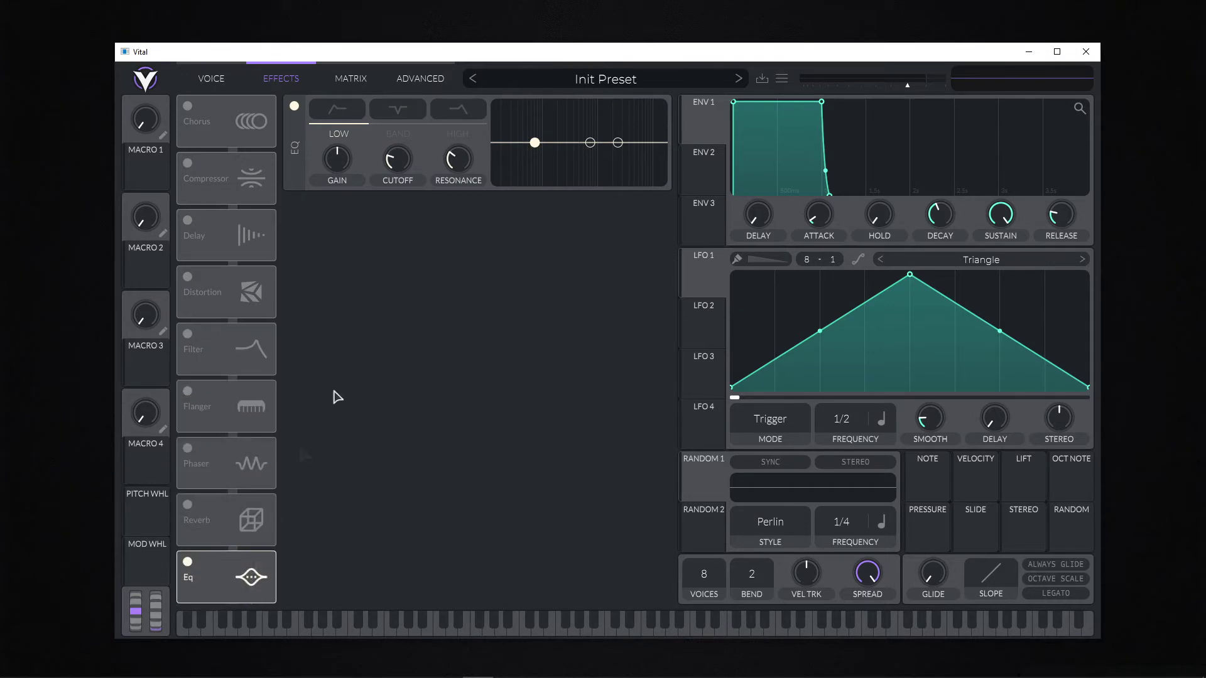
# Step: Switch the EQ's low band to a low cut, fine-tune its cutoff and lower its gain
pyautogui.click(348, 114)
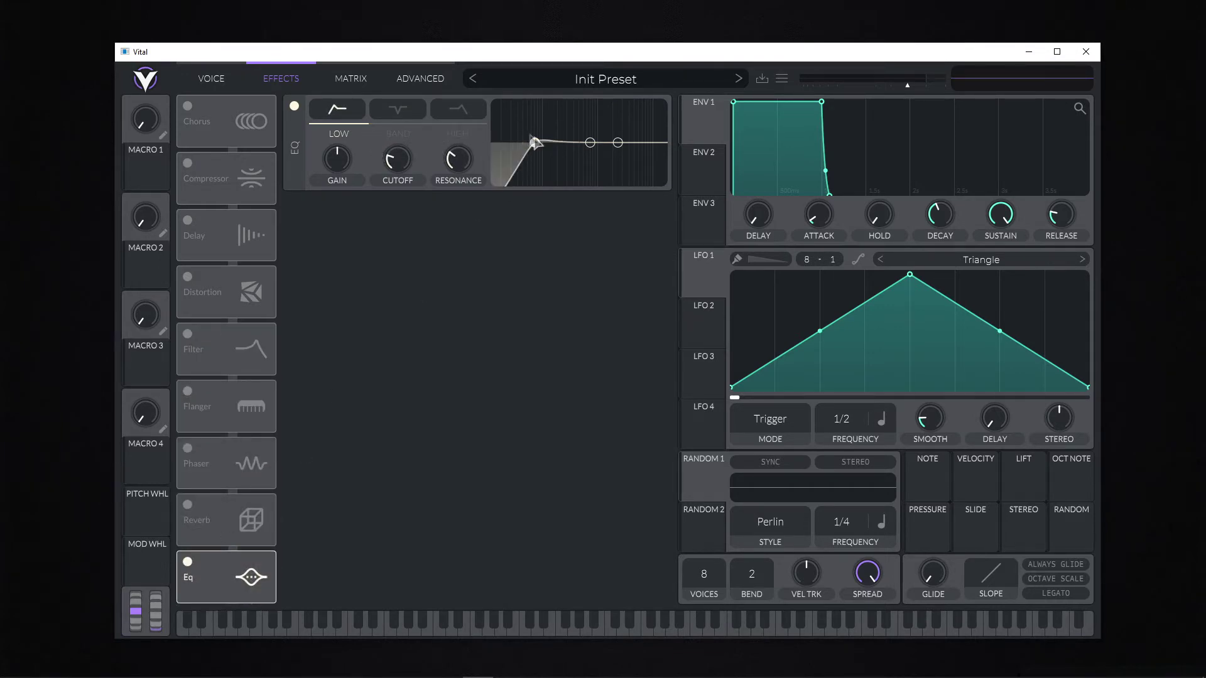
pyautogui.moveTo(535, 143); pyautogui.dragTo(544, 155)
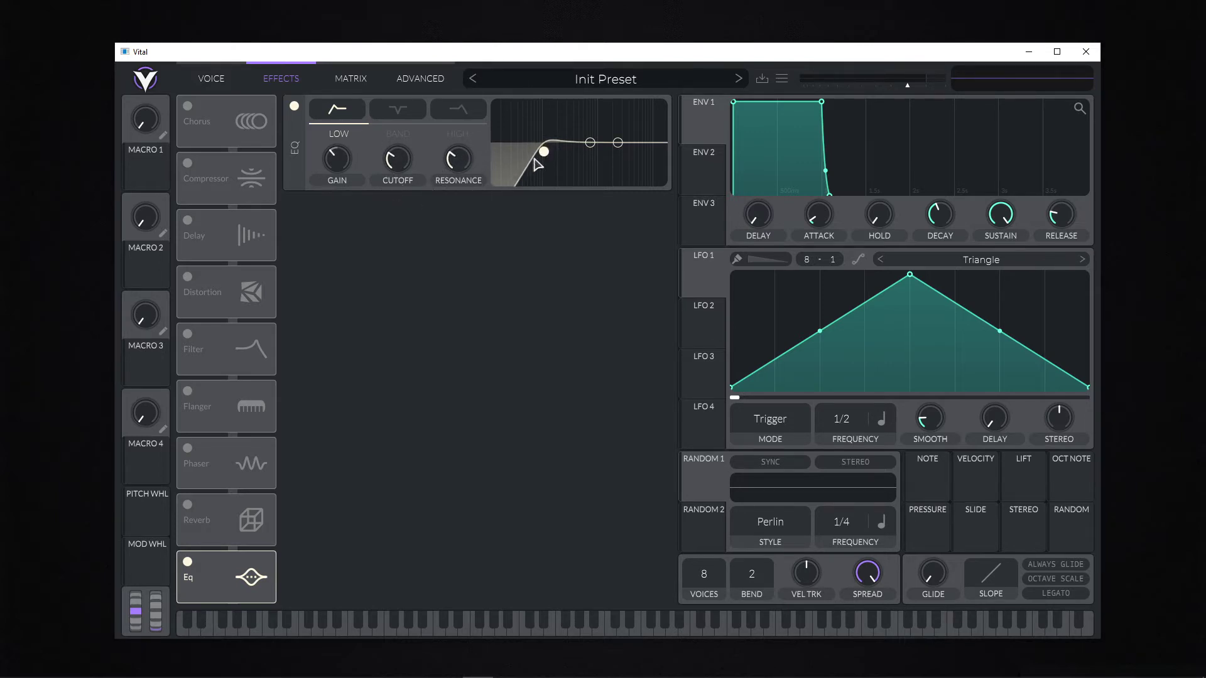
pyautogui.moveTo(543, 152)
pyautogui.mouseDown()
pyautogui.moveTo(521, 155)
pyautogui.moveTo(538, 158)
pyautogui.mouseUp()
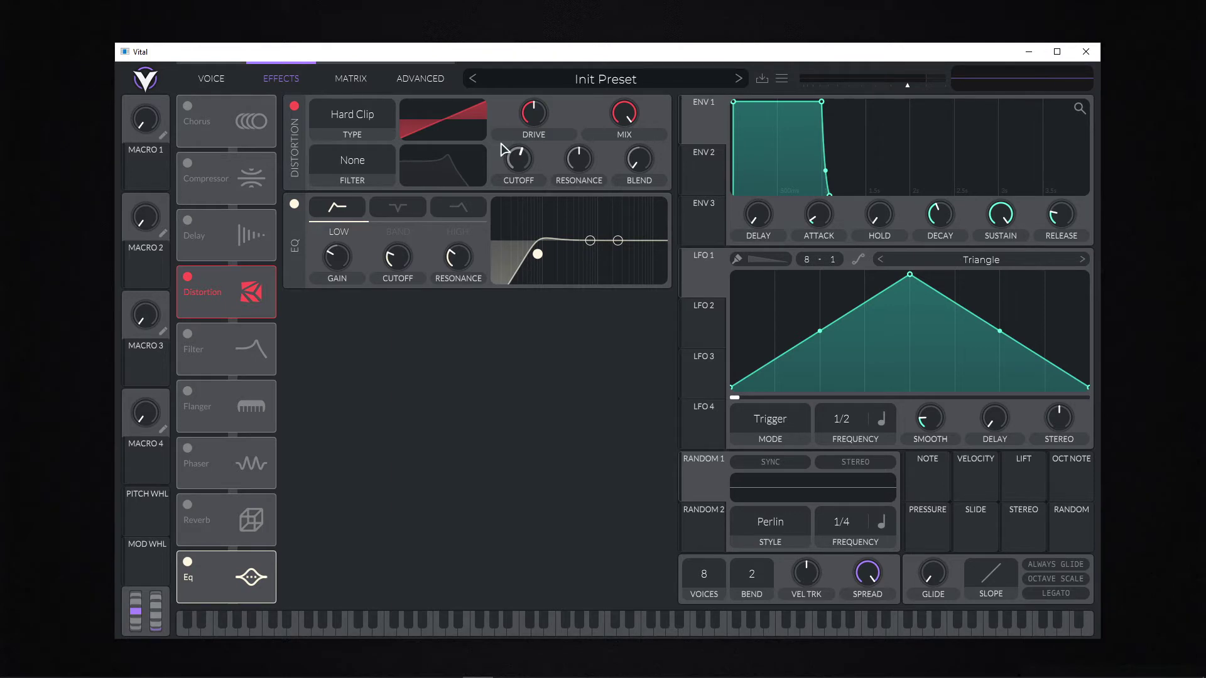
# Step: Raise the Hard Clip distortion's drive and enable the compressor in Low Band mode with a reduced low amount
pyautogui.moveTo(532, 118); pyautogui.dragTo(540, 111)
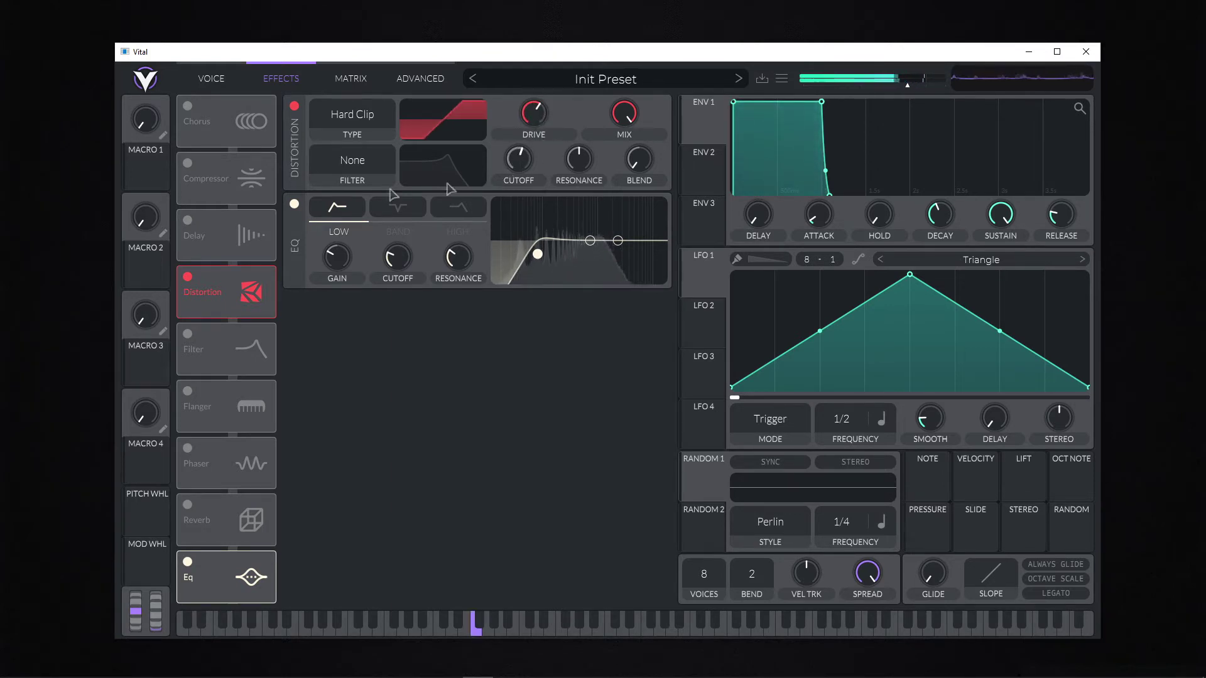
pyautogui.click(192, 164)
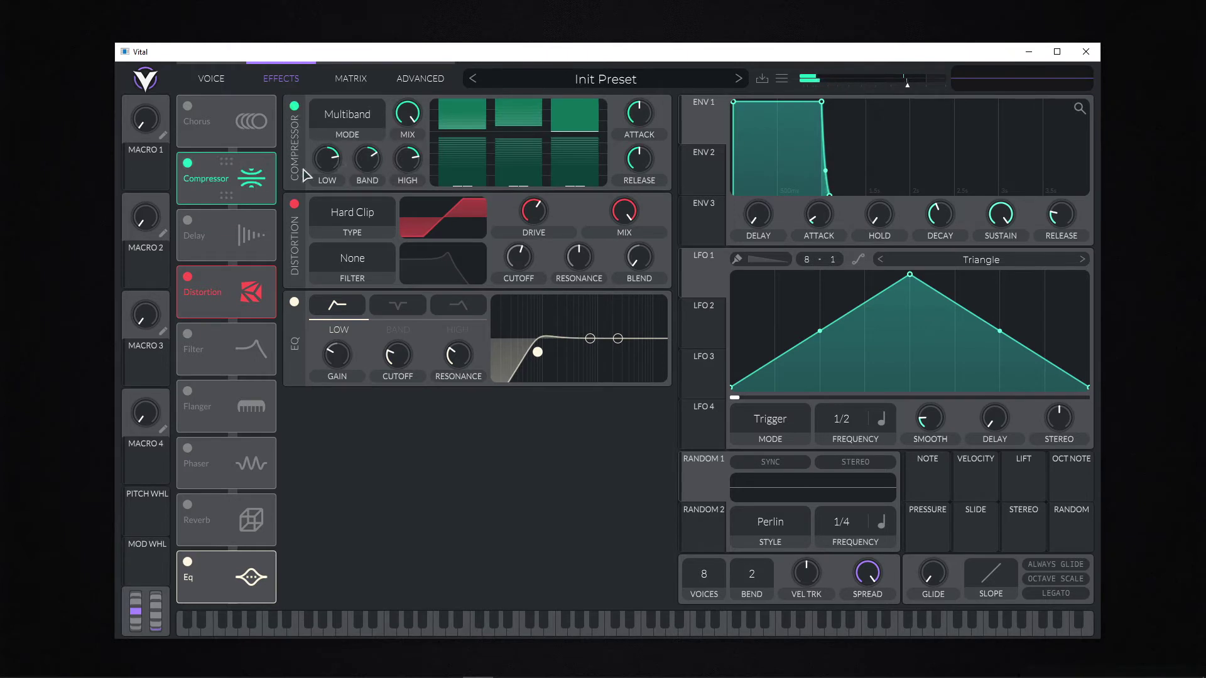
pyautogui.click(361, 116)
pyautogui.click(361, 167)
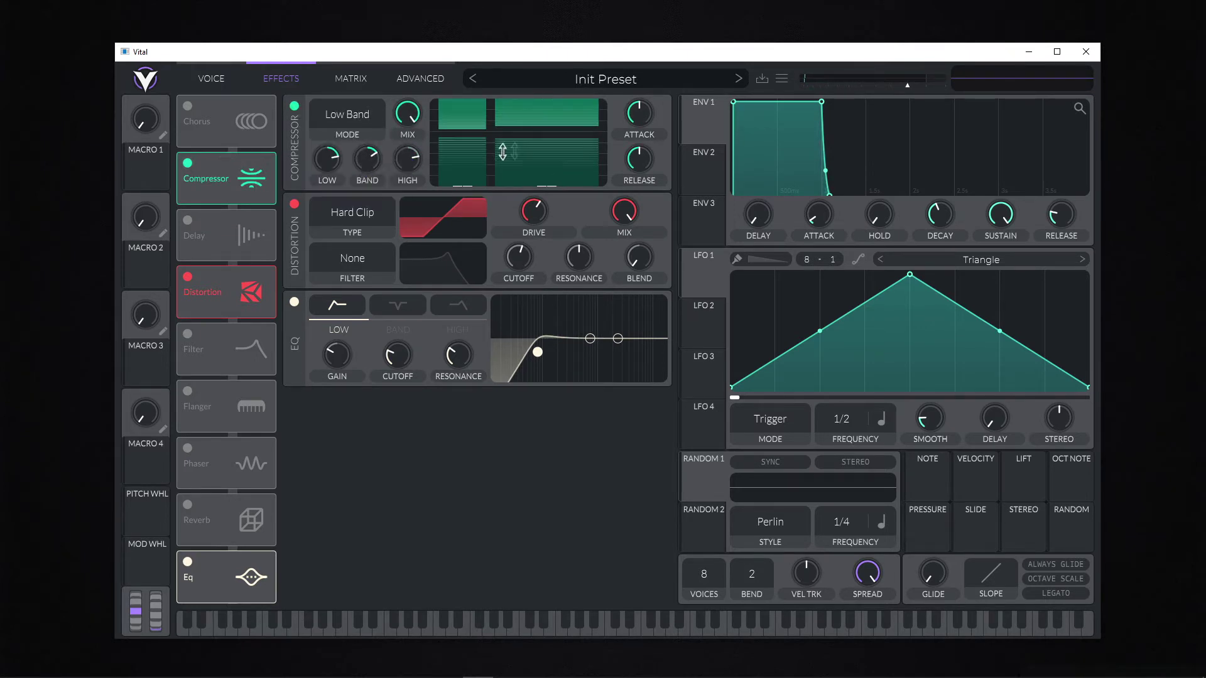
pyautogui.moveTo(335, 157); pyautogui.dragTo(333, 167)
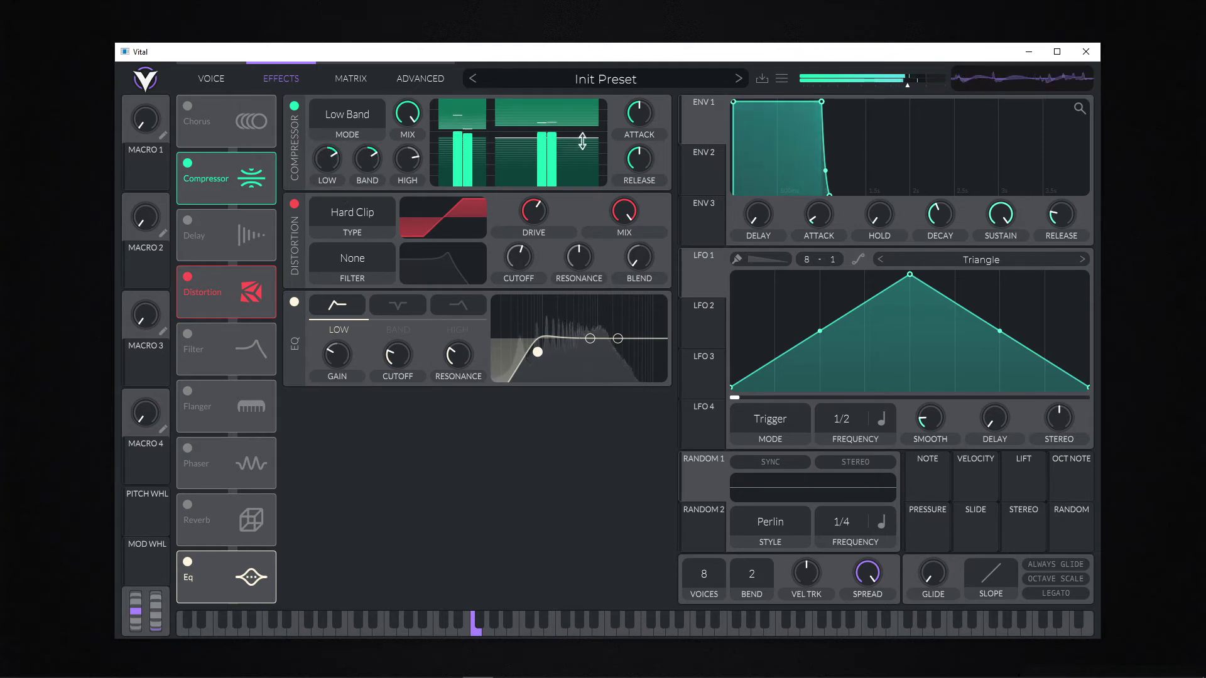
# Step: Change the distortion type to Linear Fold and lower its drive and mix
pyautogui.click(350, 221)
pyautogui.click(355, 287)
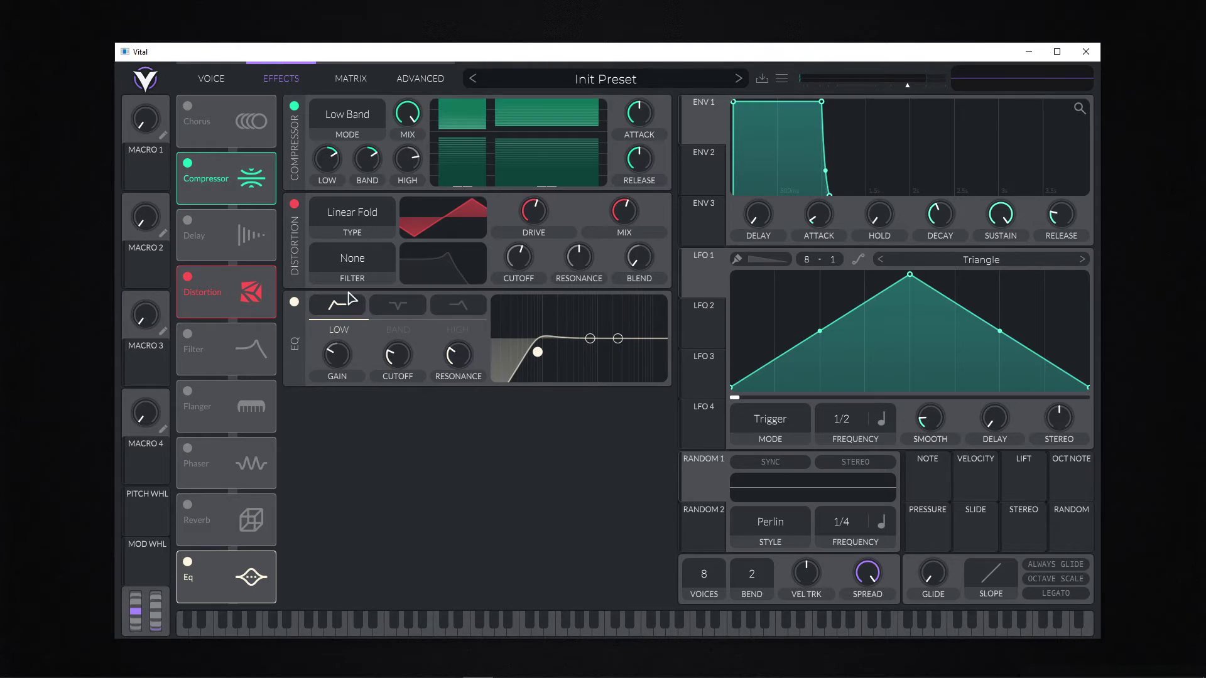
# Step: Turn off Filter 1 and try the distortion's built-in filter in the Pre position instead
pyautogui.click(214, 77)
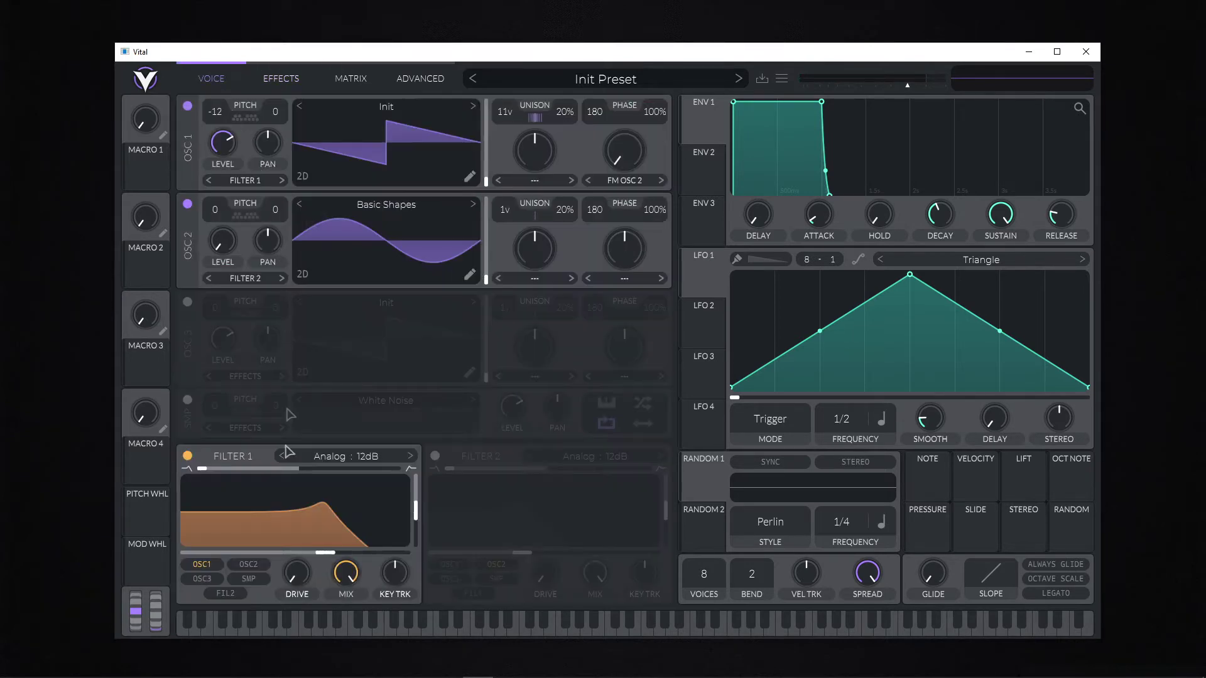
pyautogui.click(187, 456)
pyautogui.click(304, 83)
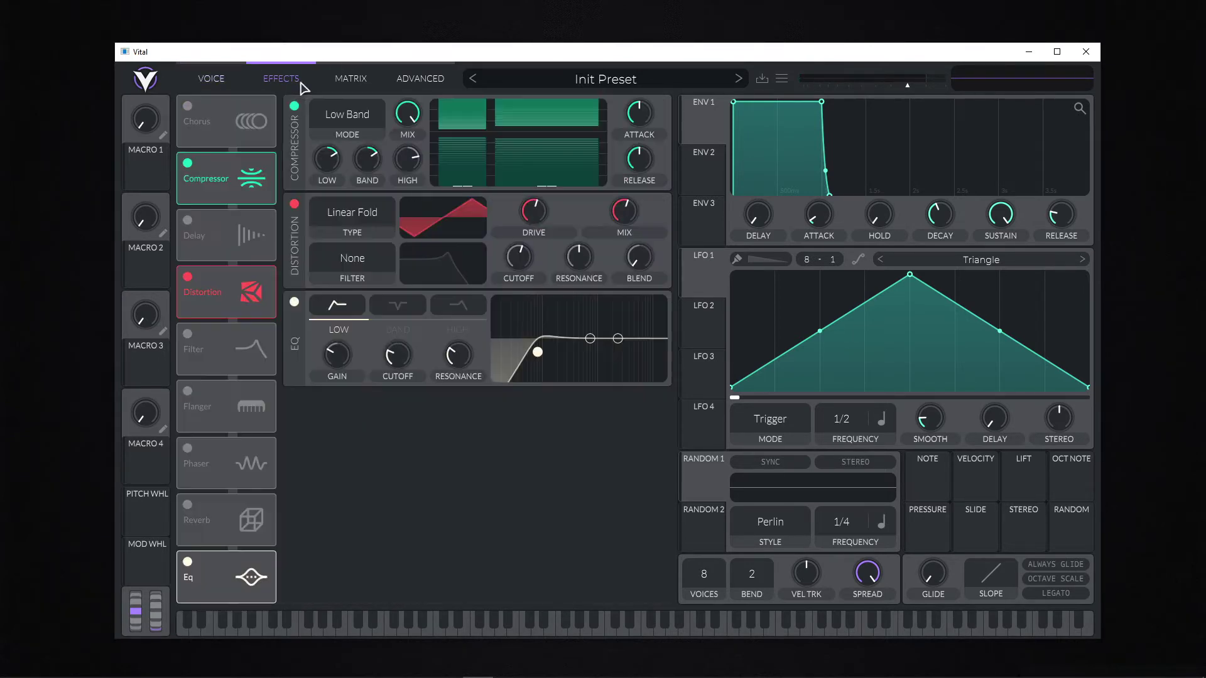
pyautogui.click(366, 264)
pyautogui.click(337, 313)
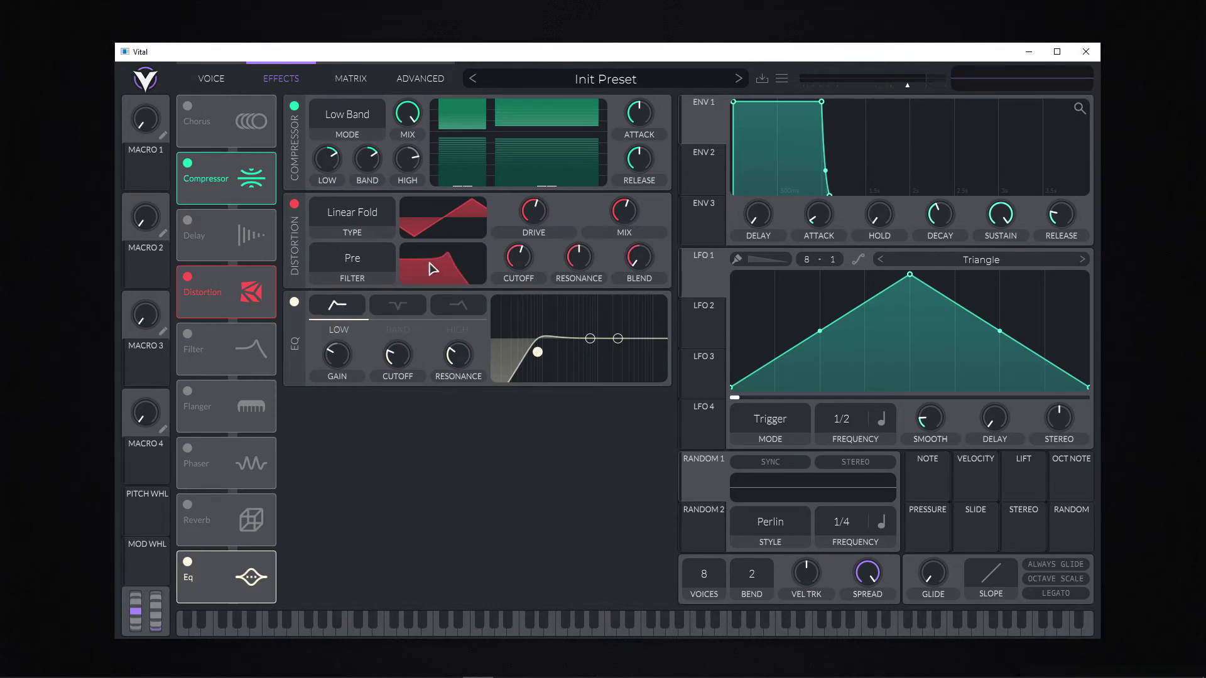
# Step: Try the distortion's filter in the Post position, and return it to Pre
pyautogui.click(372, 263)
pyautogui.click(325, 329)
pyautogui.click(367, 263)
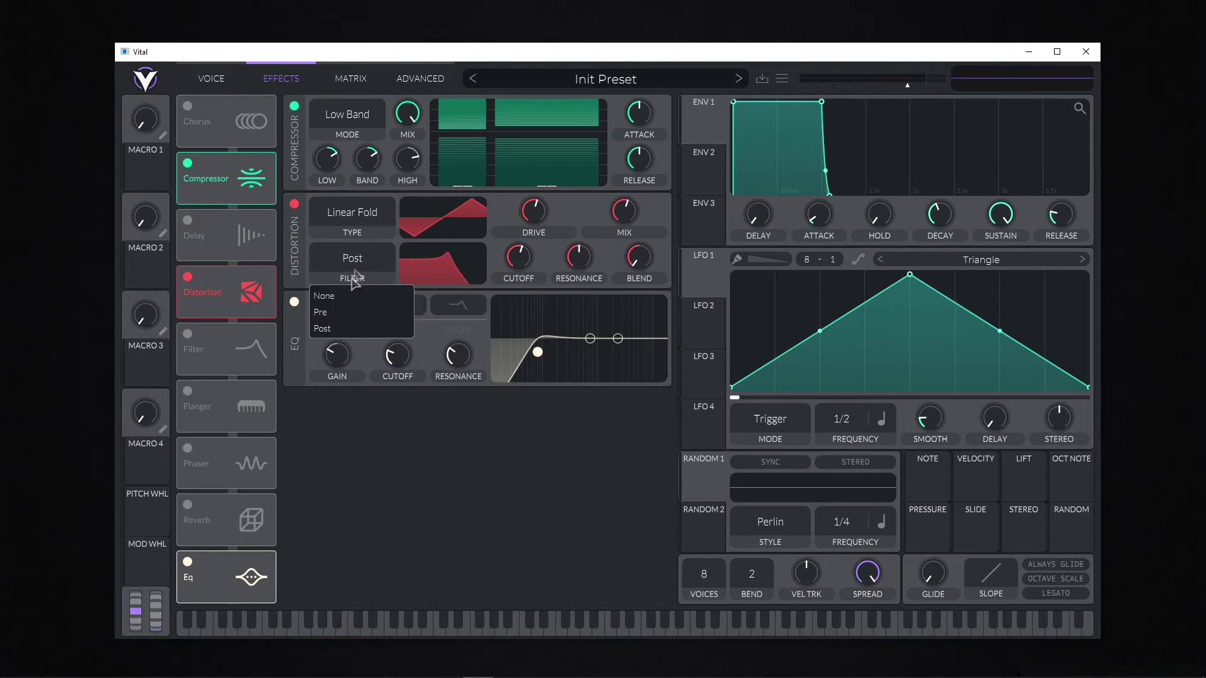
pyautogui.click(336, 314)
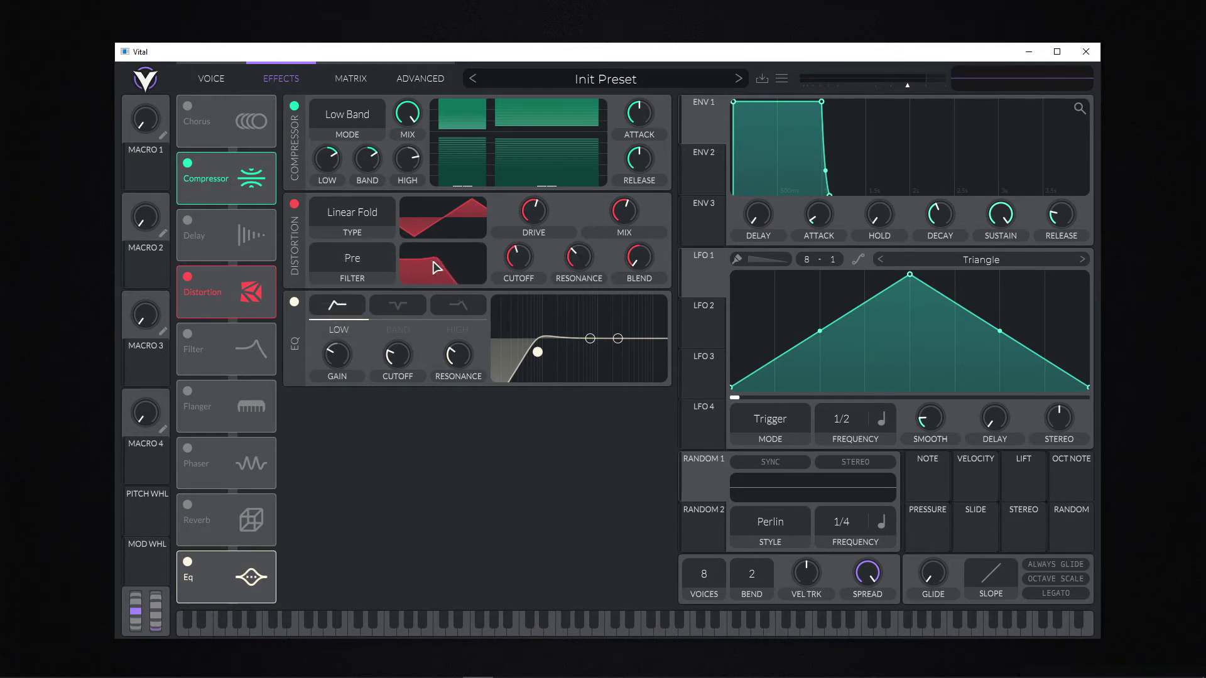
# Step: Sweep the cutoff of the distortion's pre-filter up and down, and set the distortion filter back to None
pyautogui.moveTo(427, 266); pyautogui.dragTo(445, 267)
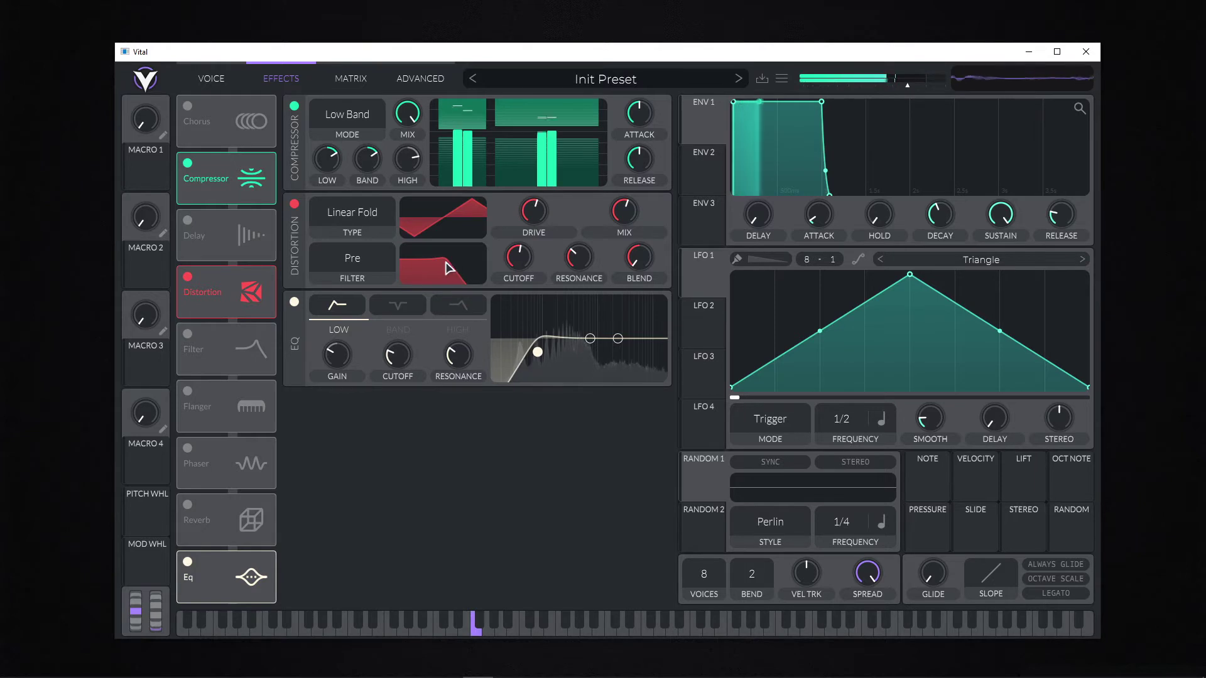
pyautogui.moveTo(459, 261); pyautogui.dragTo(440, 268)
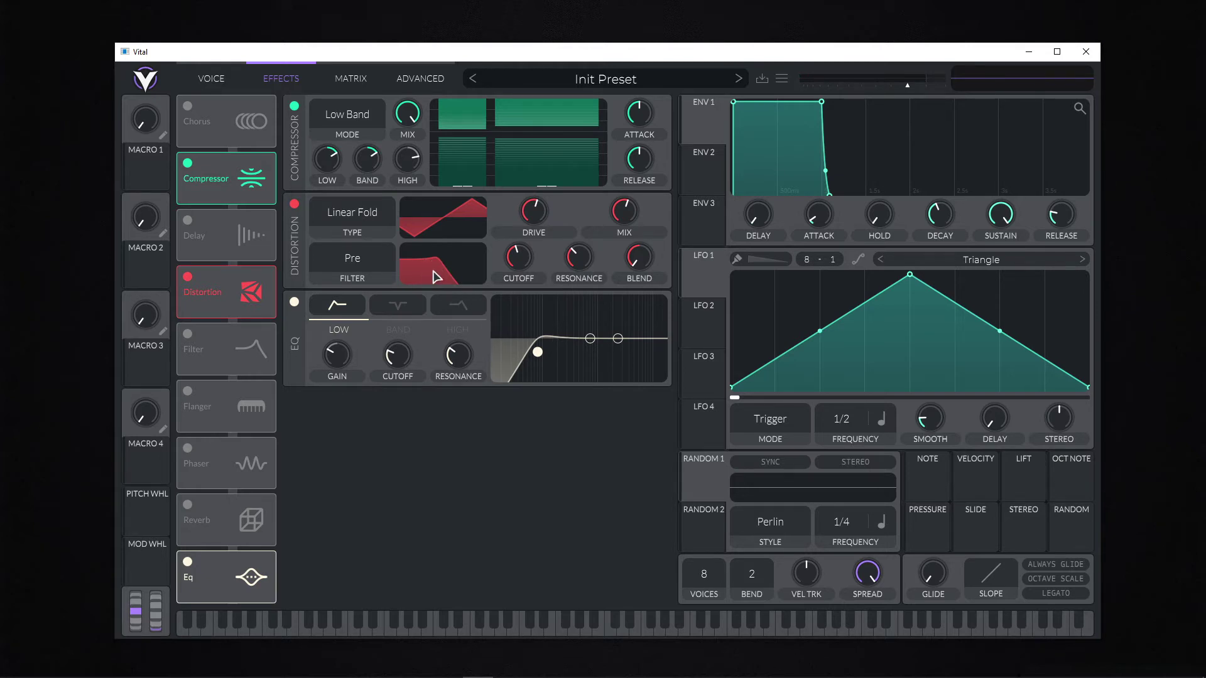
pyautogui.click(335, 274)
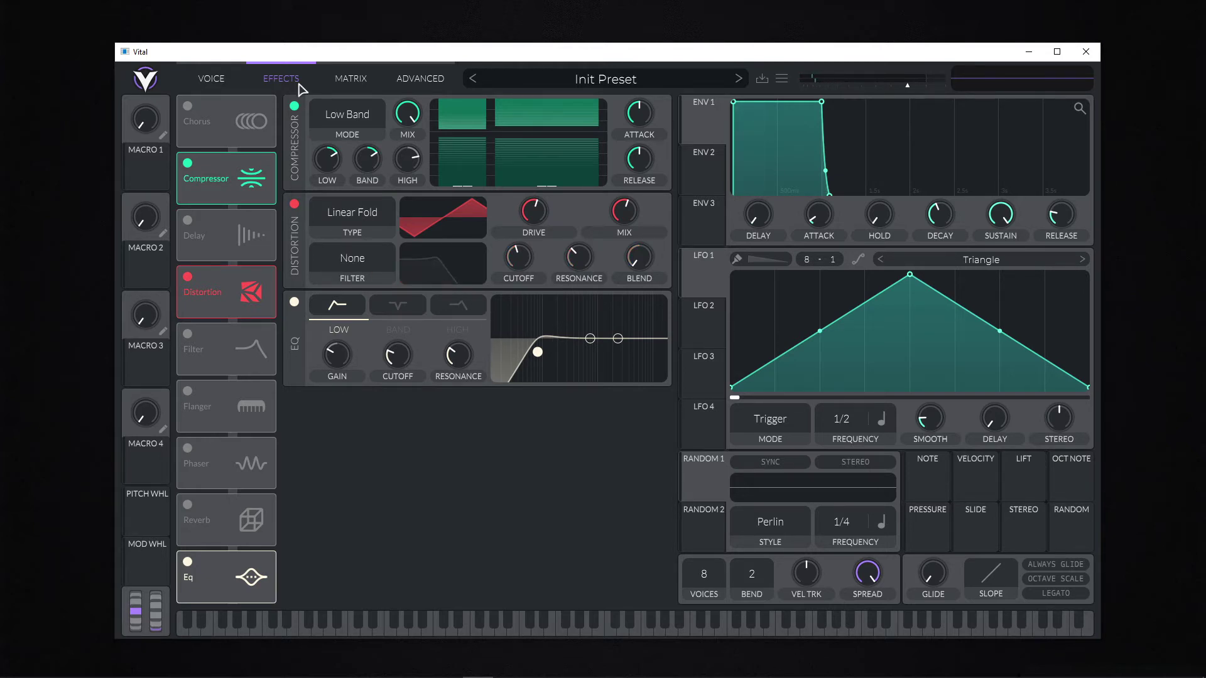
# Step: Enable the reverb, set its time to about 0.287 secs and reduce its mix slightly
pyautogui.click(187, 505)
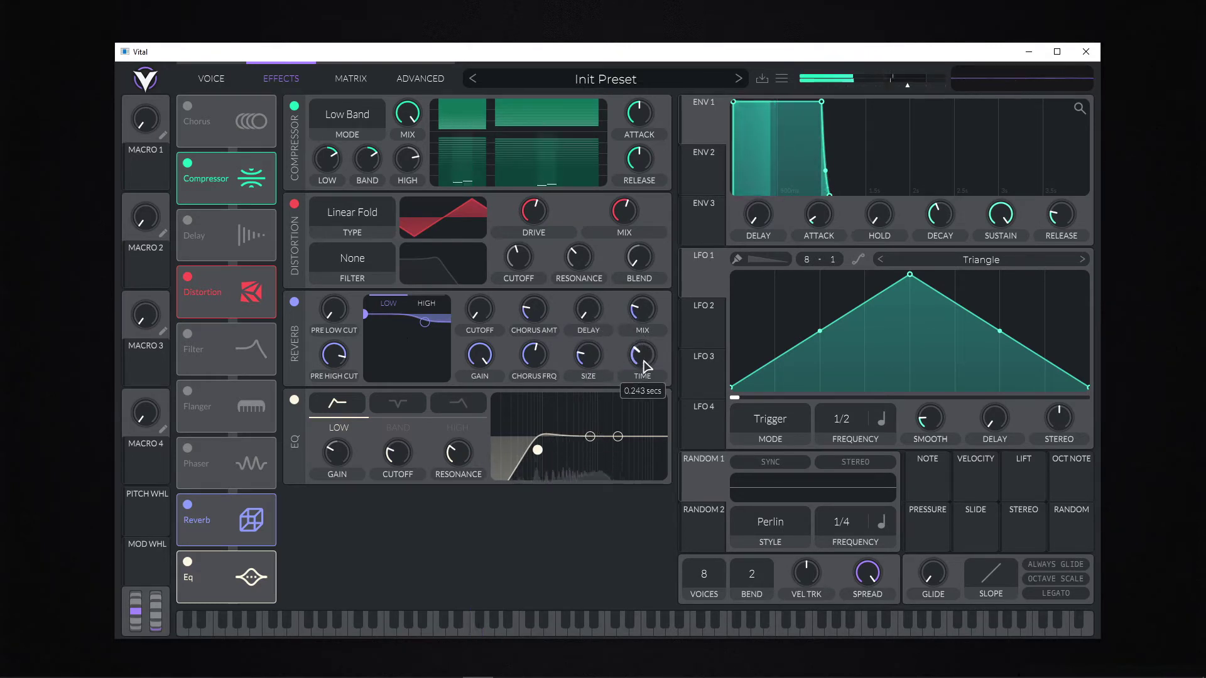
pyautogui.moveTo(645, 366); pyautogui.dragTo(644, 347)
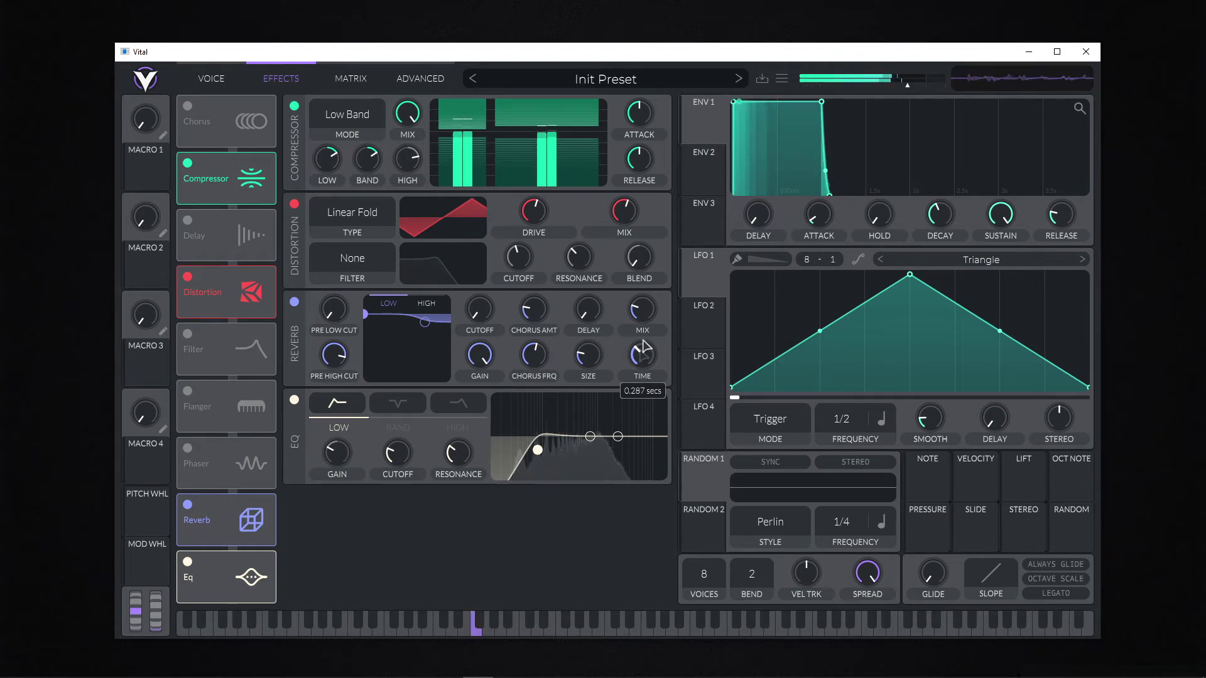
pyautogui.moveTo(646, 302); pyautogui.dragTo(647, 313)
# Step: Adjust Filter 1's cutoff, and enable oscillator 3 with a pitch of -12 routed to Filter 1
pyautogui.moveTo(263, 517); pyautogui.dragTo(278, 514)
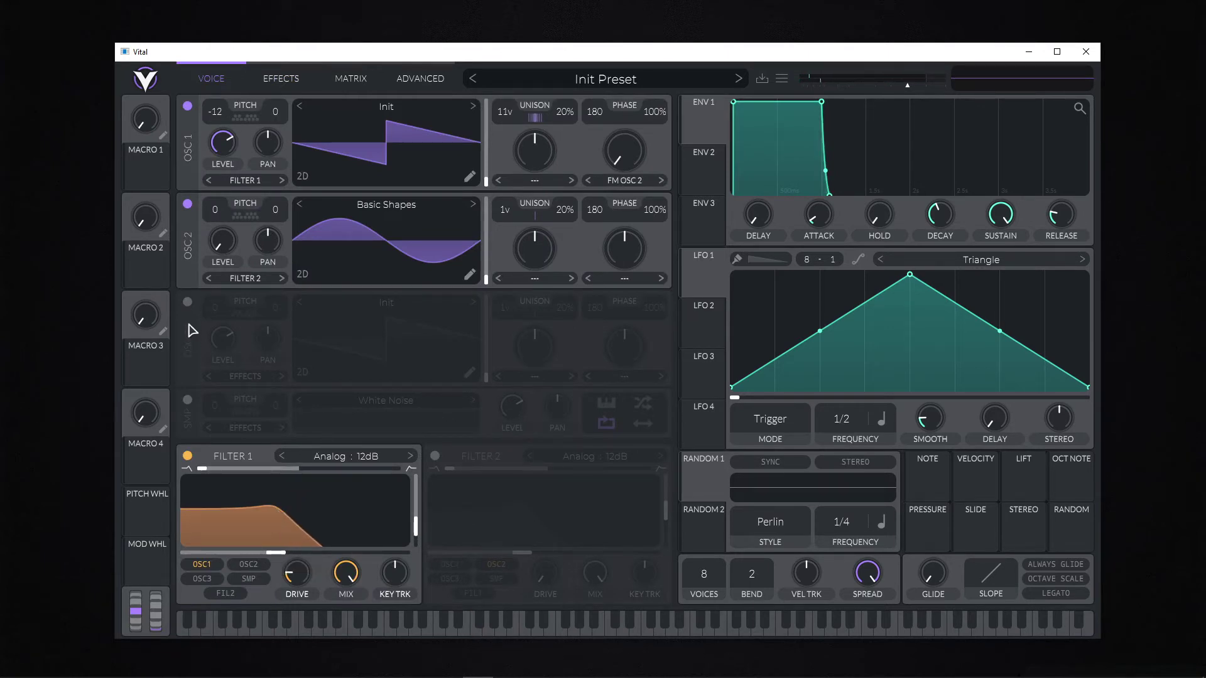
pyautogui.click(187, 302)
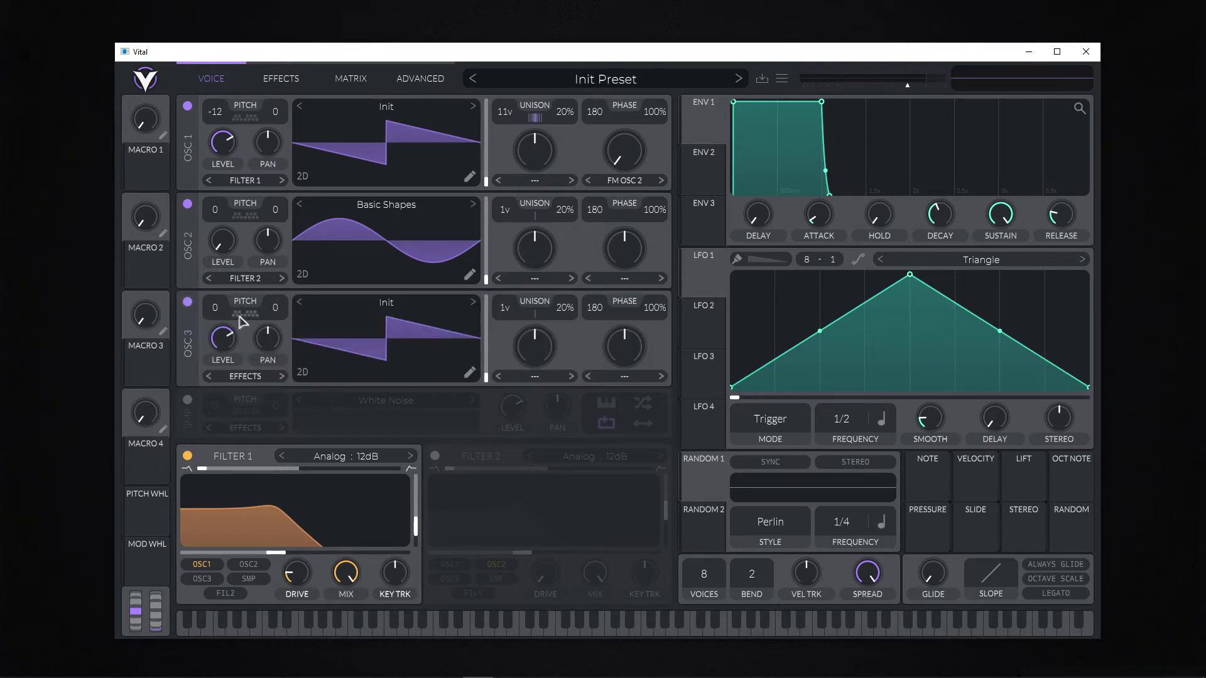
pyautogui.moveTo(220, 310); pyautogui.dragTo(223, 388)
pyautogui.press('f')
pyautogui.click(248, 378)
pyautogui.click(244, 396)
# Step: Play a note and bypass and re-enable oscillator 3 to compare the sound with and without it
pyautogui.press('a')
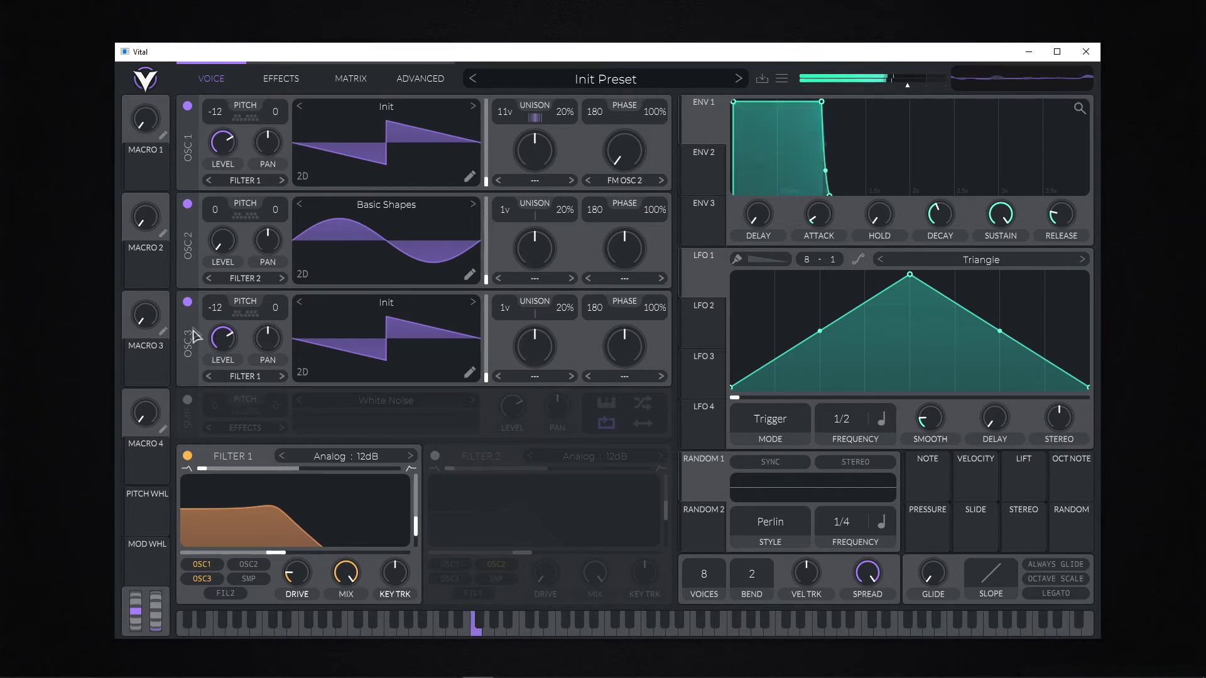
pyautogui.click(188, 303)
pyautogui.click(188, 303)
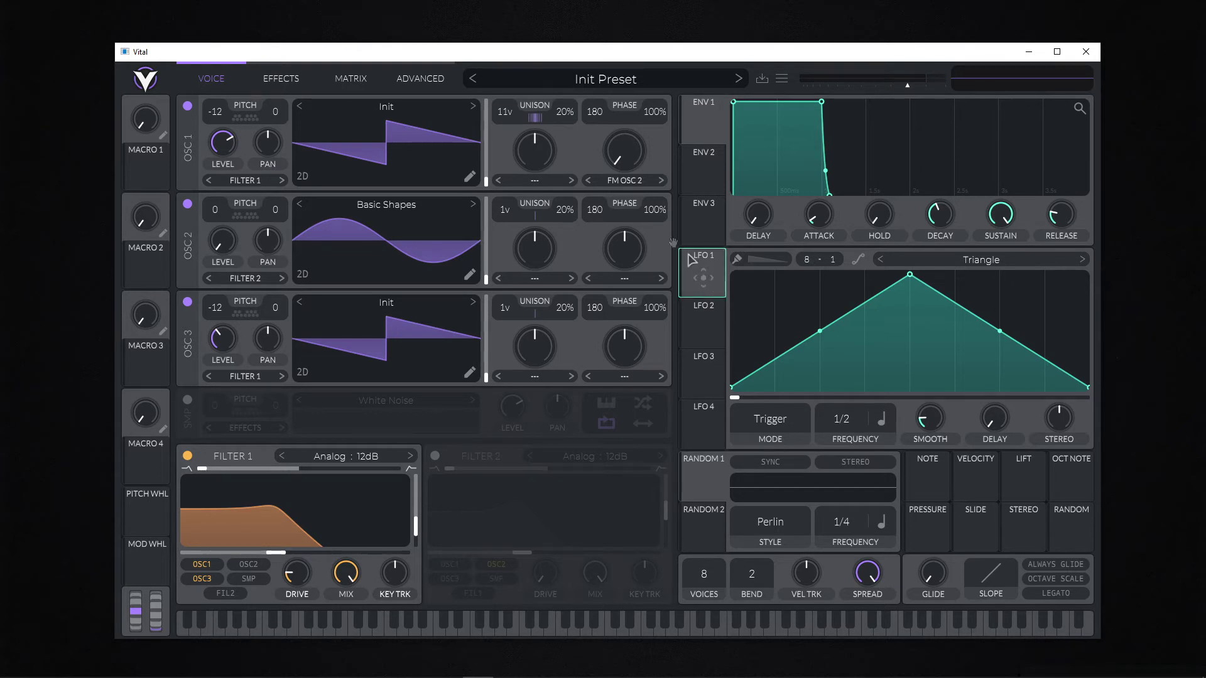
# Step: Modulate oscillator 1's fine pitch with LFO 1 at 10.55 secs and its unison detune with LFO 2
pyautogui.moveTo(690, 258); pyautogui.dragTo(390, 150)
pyautogui.moveTo(306, 127); pyautogui.dragTo(276, 116)
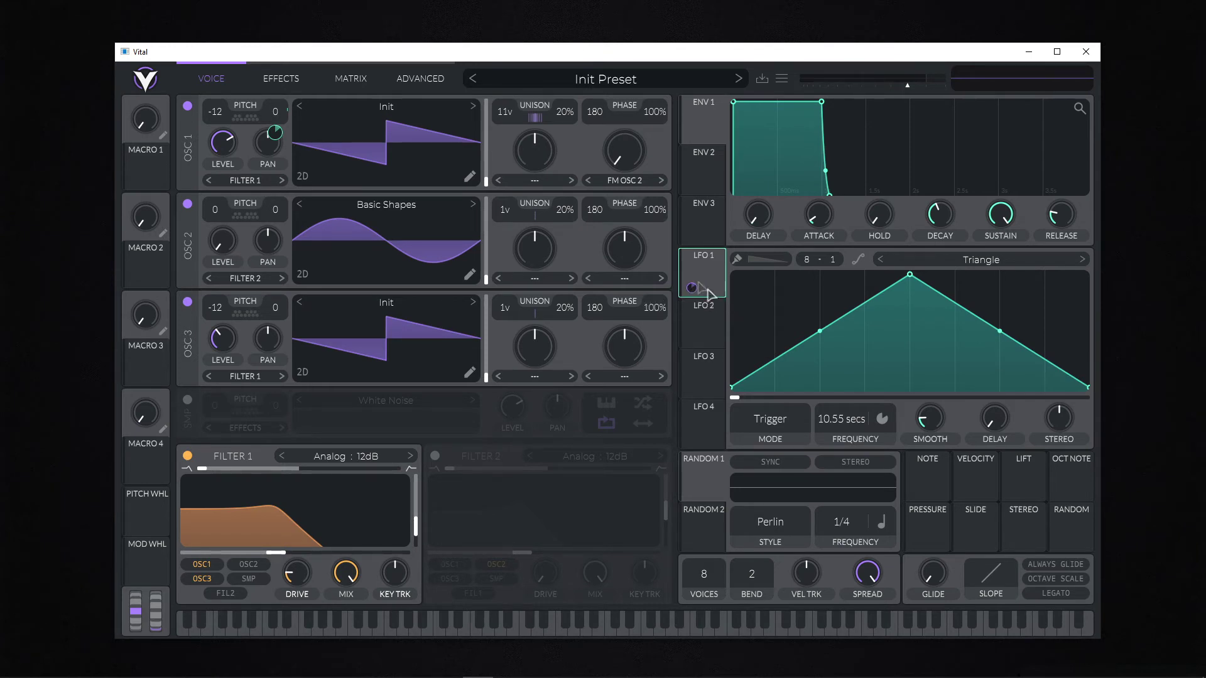
pyautogui.click(708, 331)
pyautogui.moveTo(693, 314); pyautogui.dragTo(572, 114)
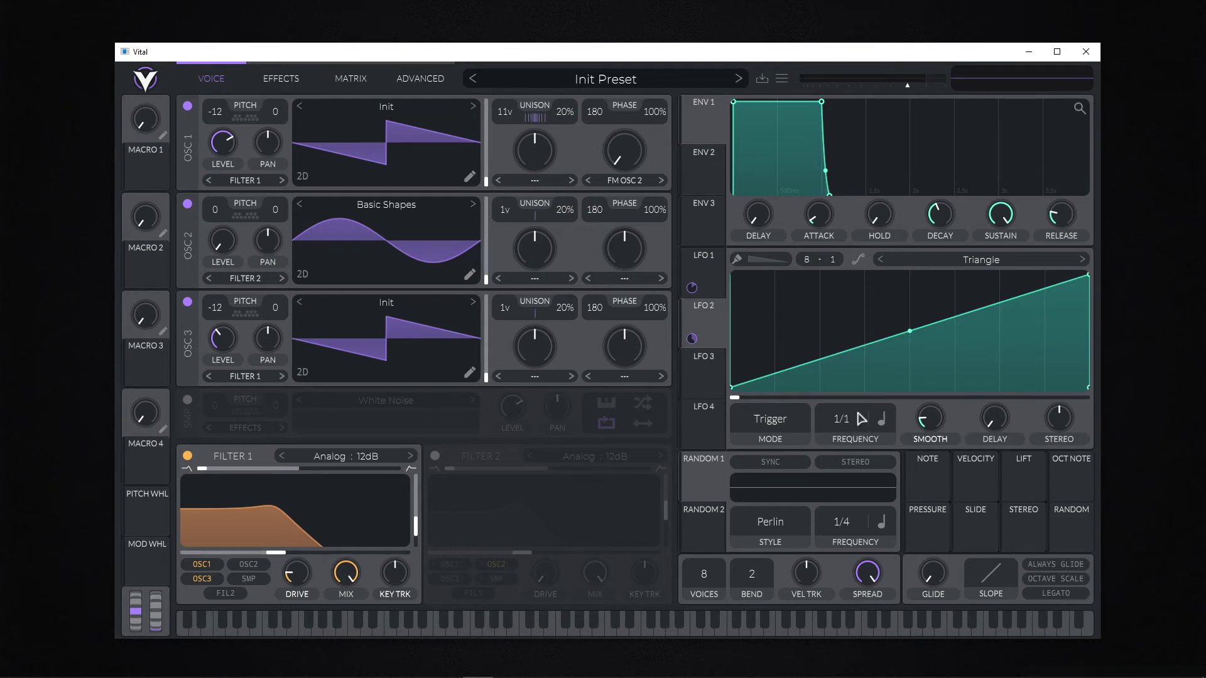
# Step: Set LFO 2's frequency to 1/1 and reshape it to stay flat before a curved rise near its end
pyautogui.moveTo(862, 419); pyautogui.dragTo(857, 442)
pyautogui.doubleClick(950, 319)
pyautogui.moveTo(949, 319); pyautogui.dragTo(1043, 430)
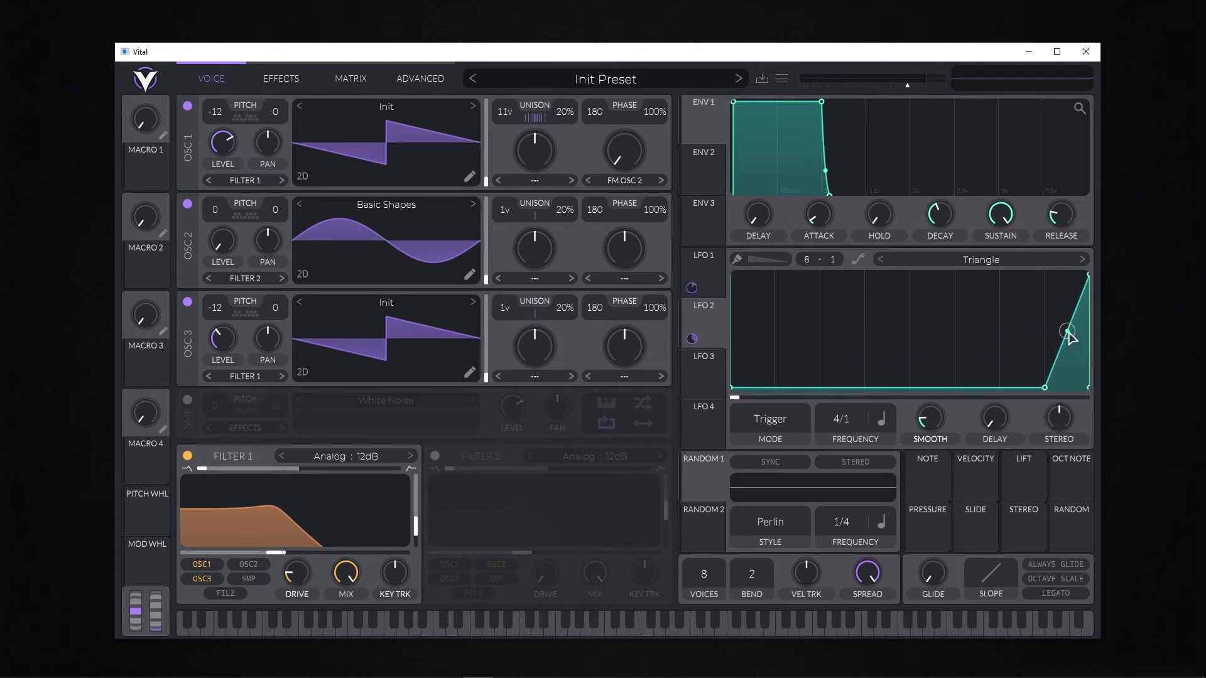
pyautogui.moveTo(1069, 338); pyautogui.dragTo(1085, 392)
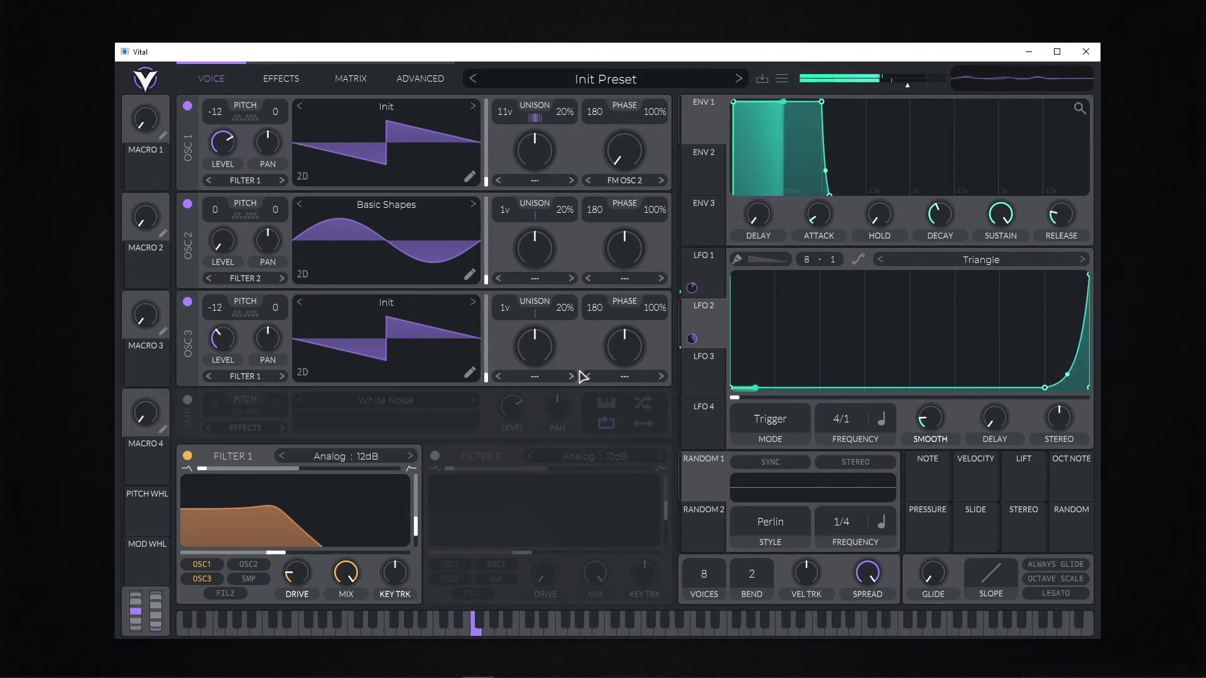
pyautogui.moveTo(849, 425); pyautogui.dragTo(850, 341)
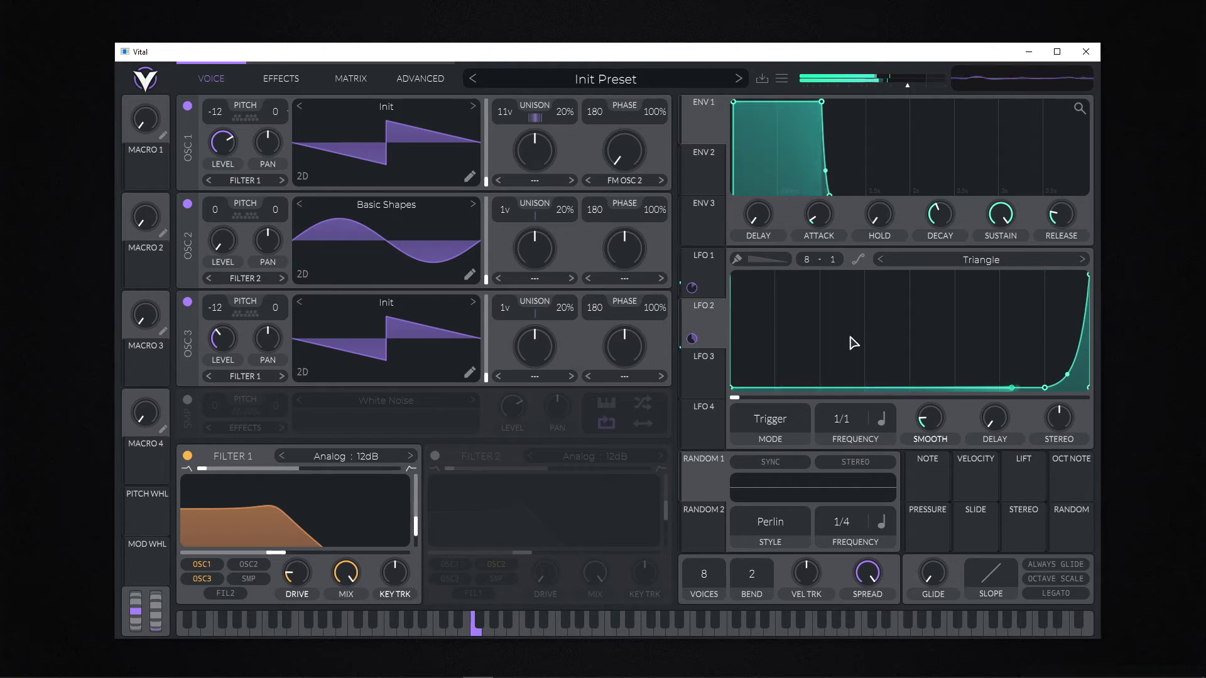
pyautogui.moveTo(1044, 387); pyautogui.dragTo(954, 411)
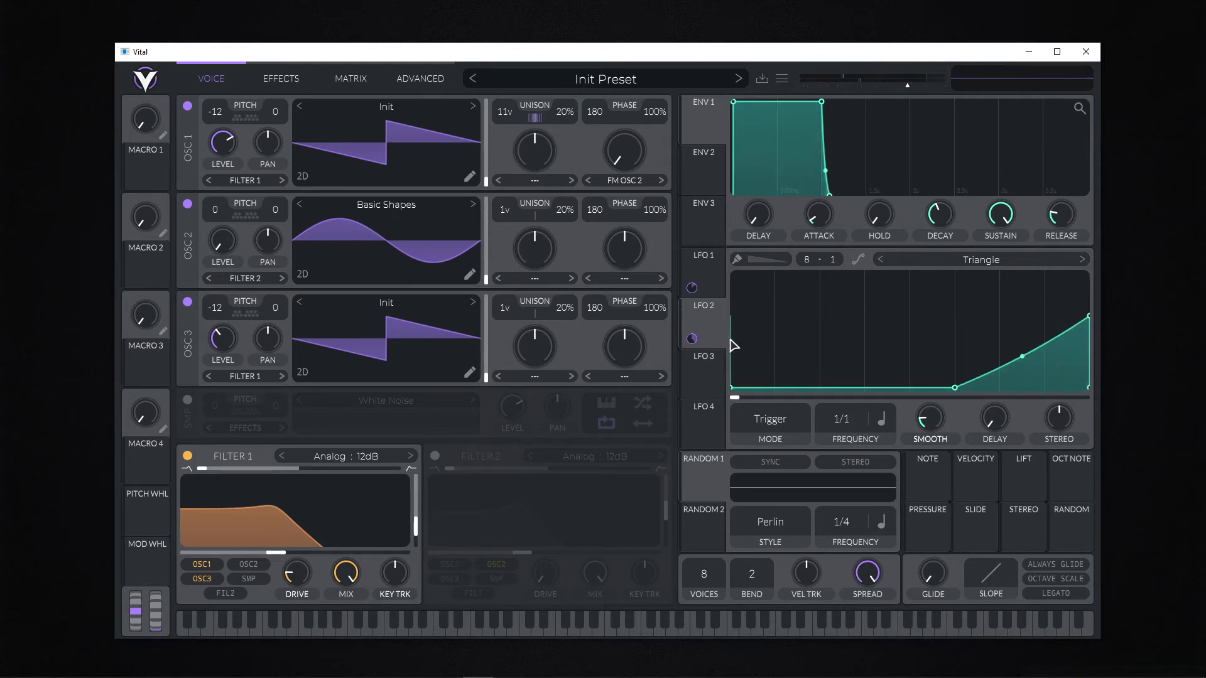
# Step: Assign LFO 2 at 2/1 to Filter 1's cutoff, the reverb's mix with amount 0.700 and its time with amount 0.870
pyautogui.moveTo(691, 338)
pyautogui.mouseDown()
pyautogui.moveTo(345, 512)
pyautogui.moveTo(281, 559)
pyautogui.moveTo(294, 535)
pyautogui.mouseUp()
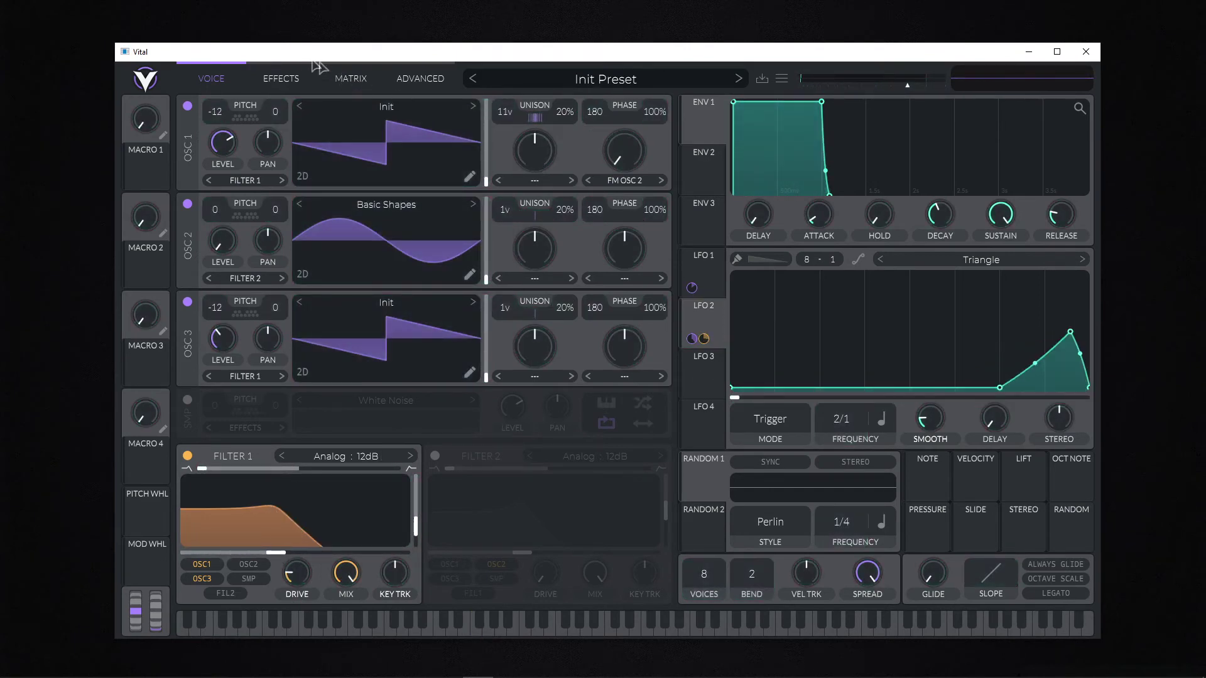
pyautogui.click(281, 77)
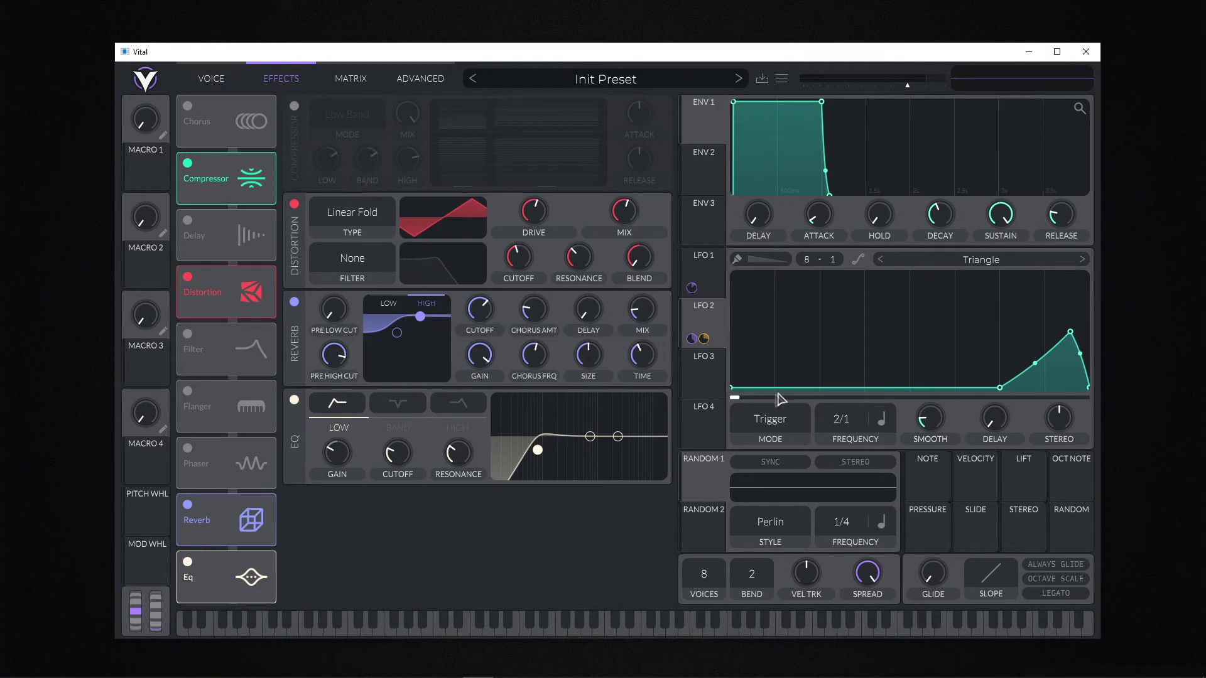
pyautogui.moveTo(694, 338); pyautogui.dragTo(644, 361)
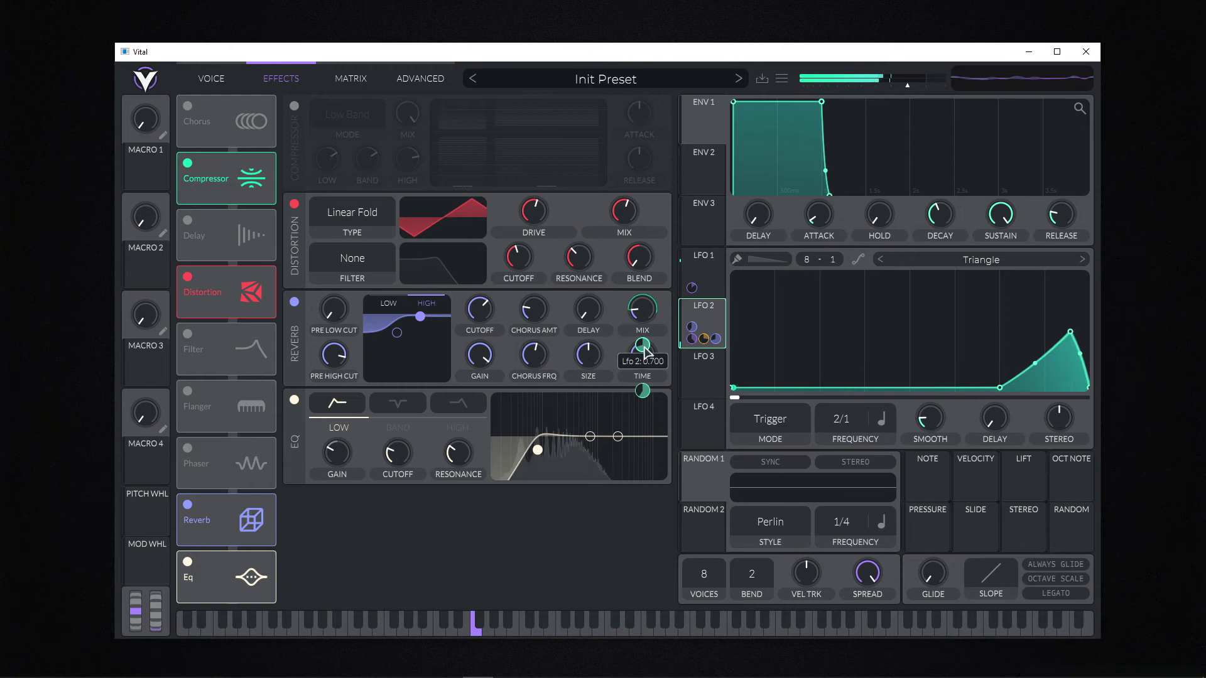
pyautogui.moveTo(643, 391)
pyautogui.moveTo(644, 390); pyautogui.dragTo(644, 363)
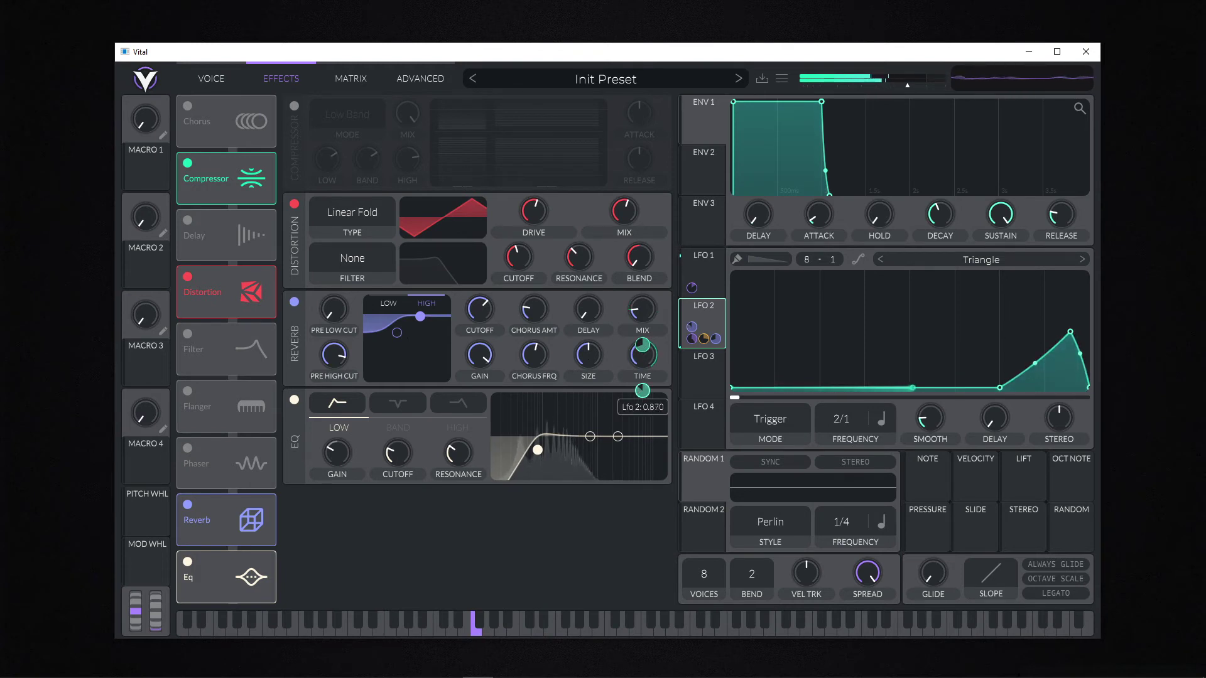
# Step: Load the Didg wavetable into oscillator 1 and raise its frame position
pyautogui.click(211, 78)
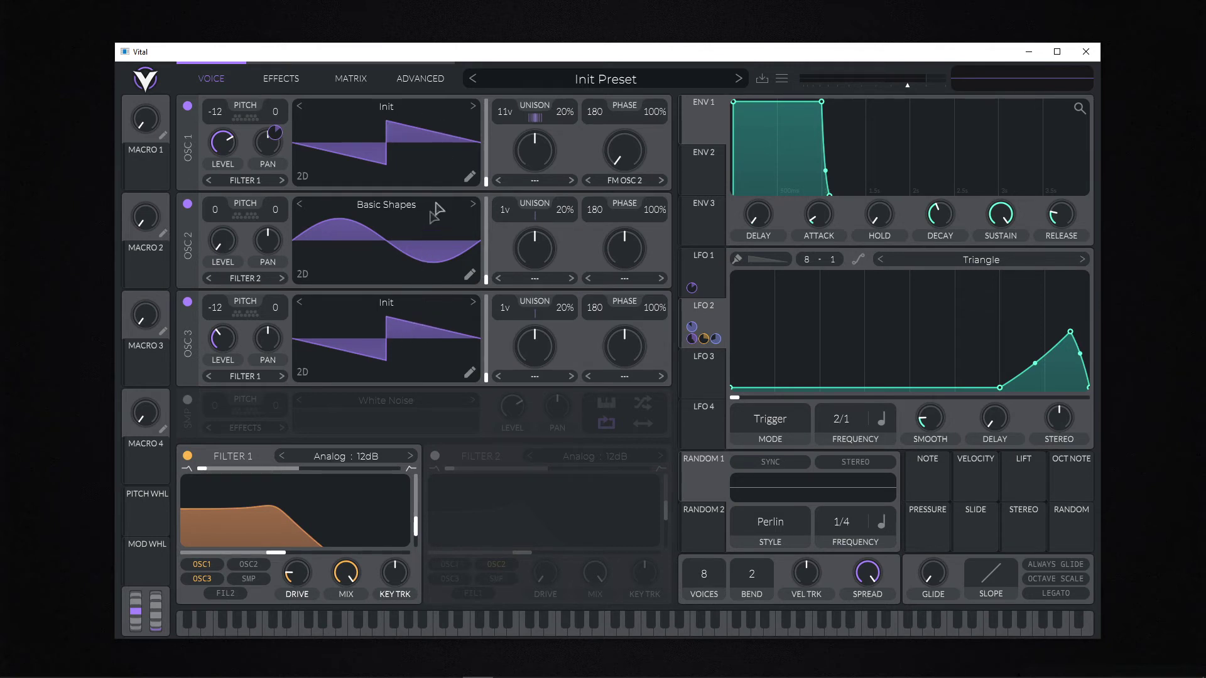
pyautogui.click(382, 116)
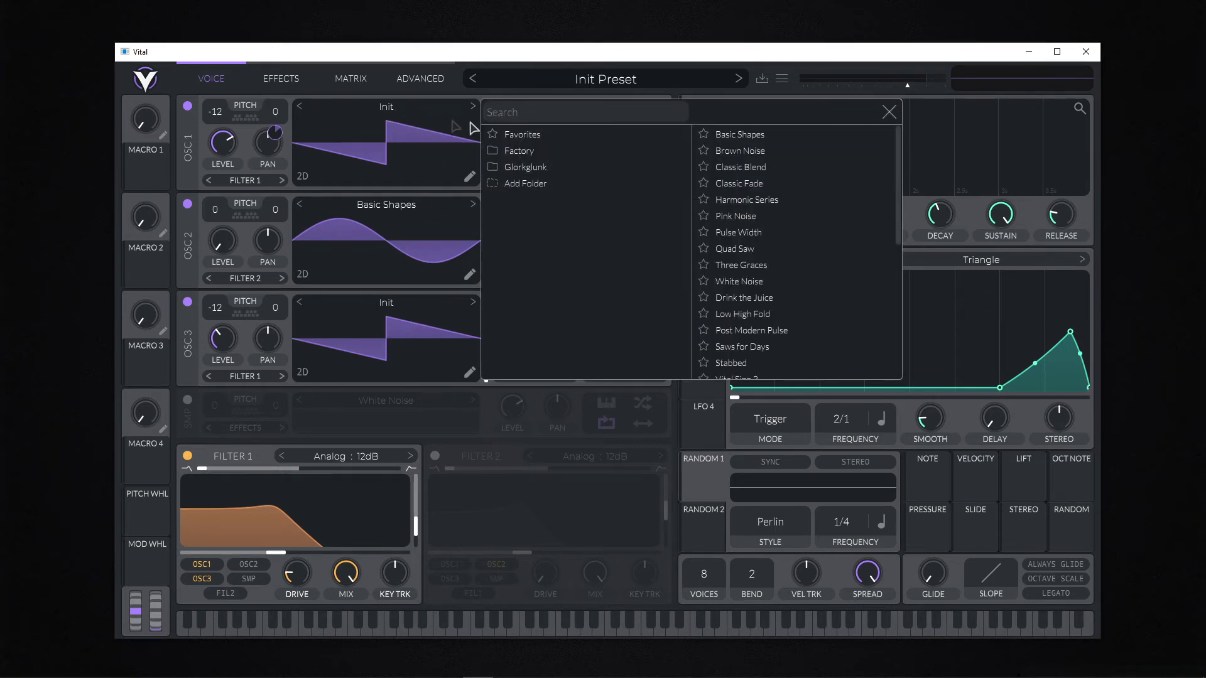
pyautogui.scroll(-3, 778, 270)
pyautogui.click(728, 324)
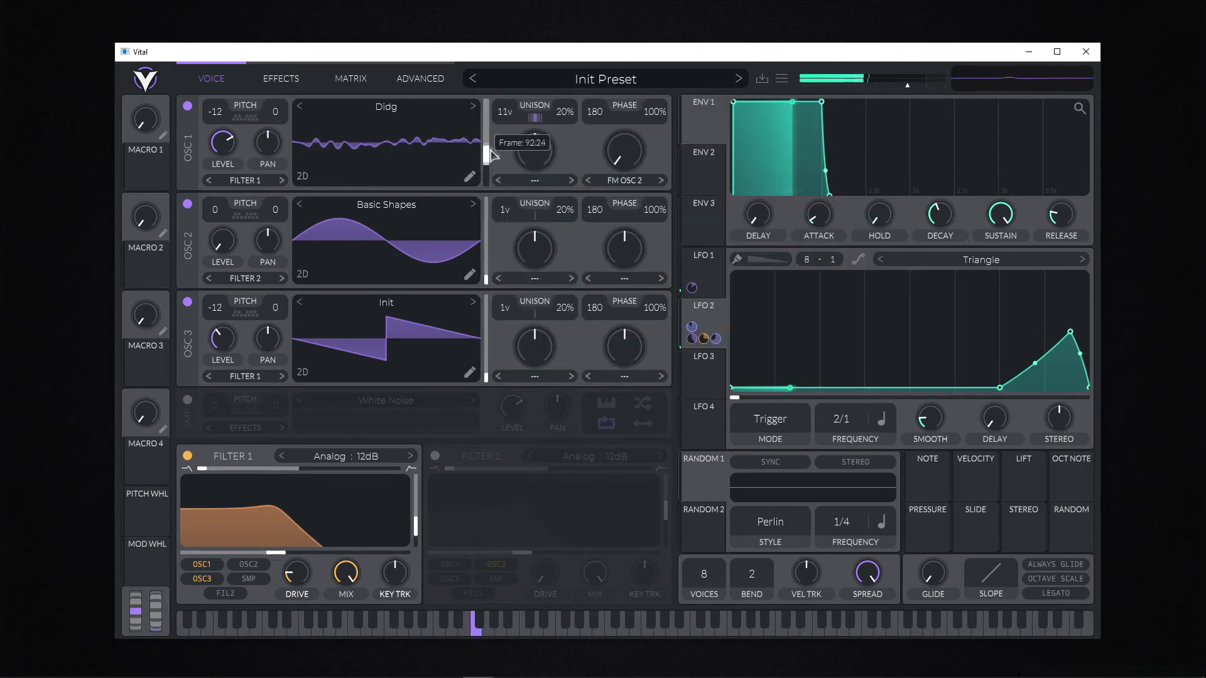
# Step: Apply the Harm Stretch spectral morph to oscillator 1 with its amount below centre, and set the oscillator's pitch to 0
pyautogui.click(535, 180)
pyautogui.click(541, 264)
pyautogui.moveTo(538, 167)
pyautogui.mouseDown()
pyautogui.moveTo(539, 202)
pyautogui.moveTo(538, 189)
pyautogui.mouseUp()
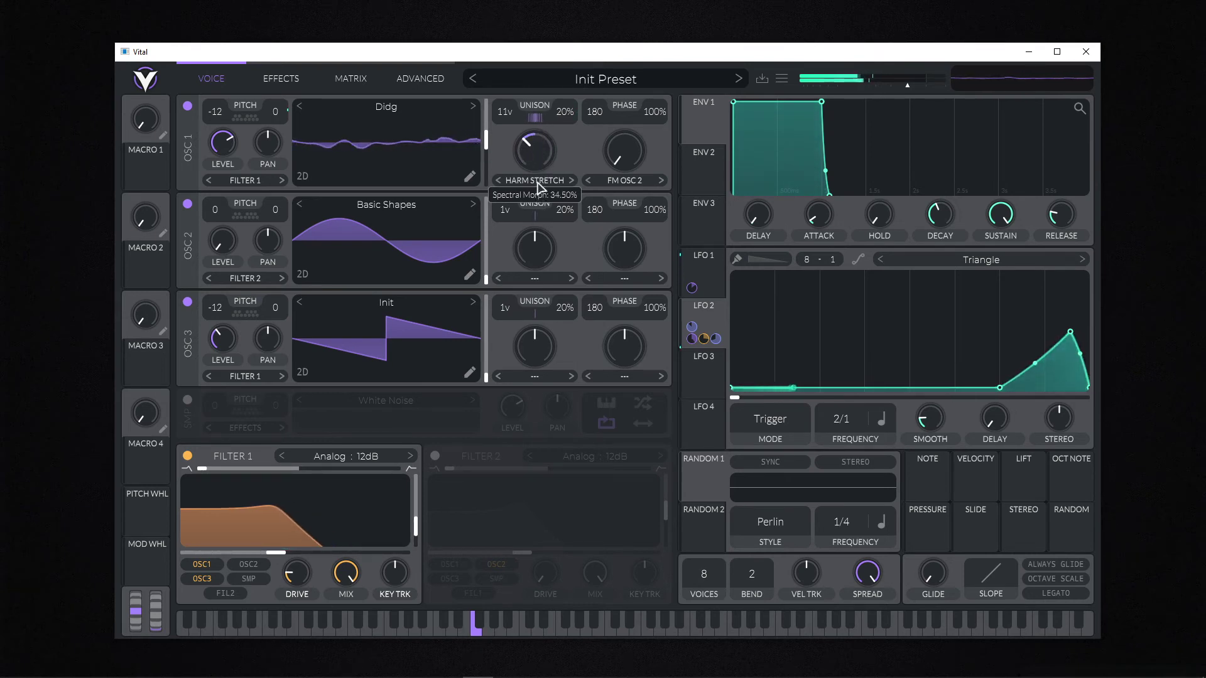
pyautogui.moveTo(217, 112); pyautogui.dragTo(226, 54)
pyautogui.moveTo(532, 150); pyautogui.dragTo(525, 176)
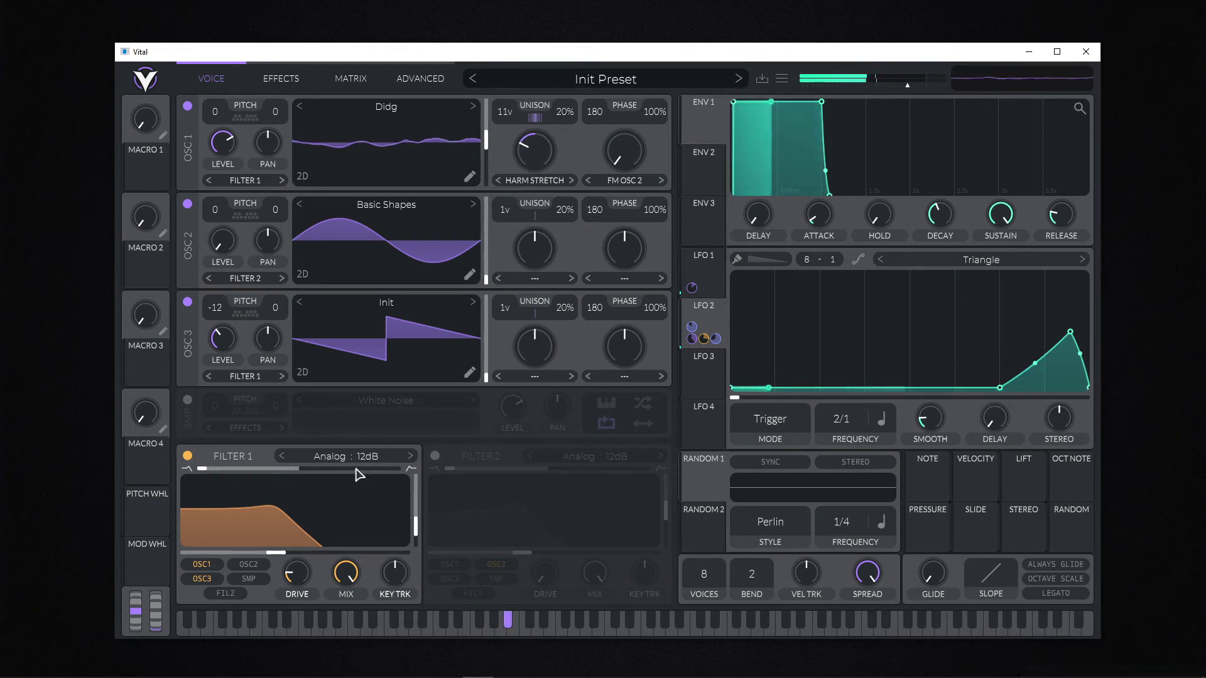
# Step: Enable Filter 2 fed by oscillator 3 with 10 unison voices at 27% detune, and modulate the filter's cutoff with LFO 2
pyautogui.click(436, 453)
pyautogui.click(437, 455)
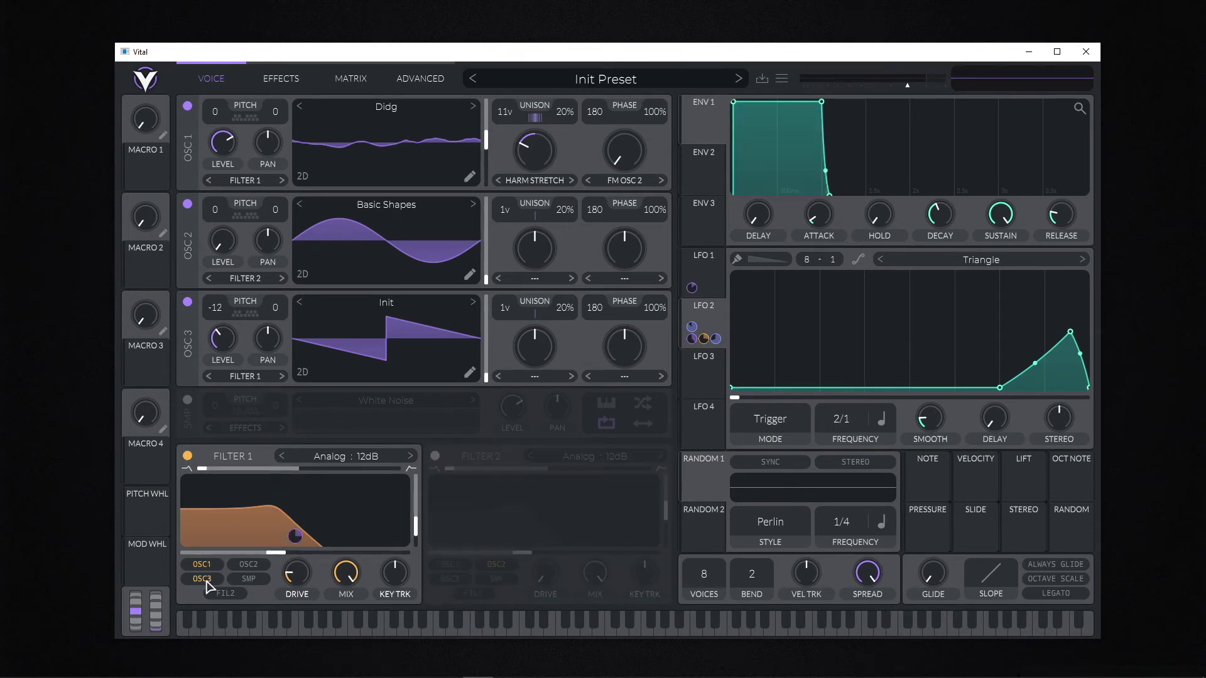
pyautogui.click(435, 455)
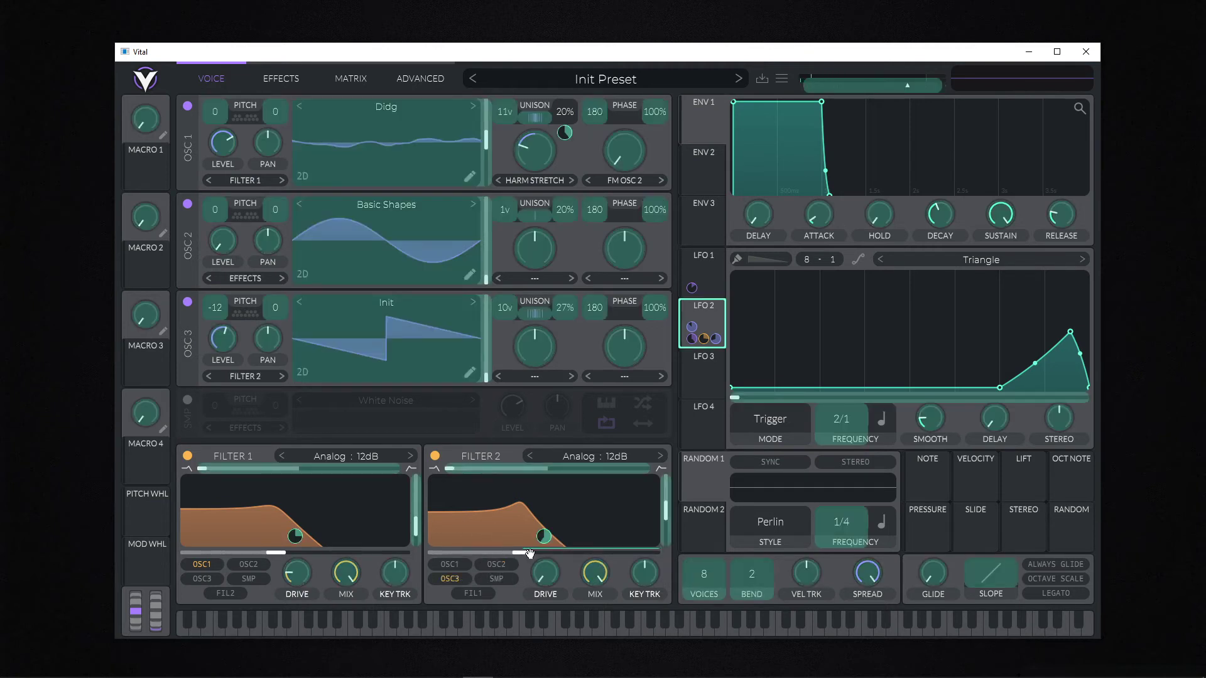
pyautogui.moveTo(529, 553); pyautogui.dragTo(527, 552)
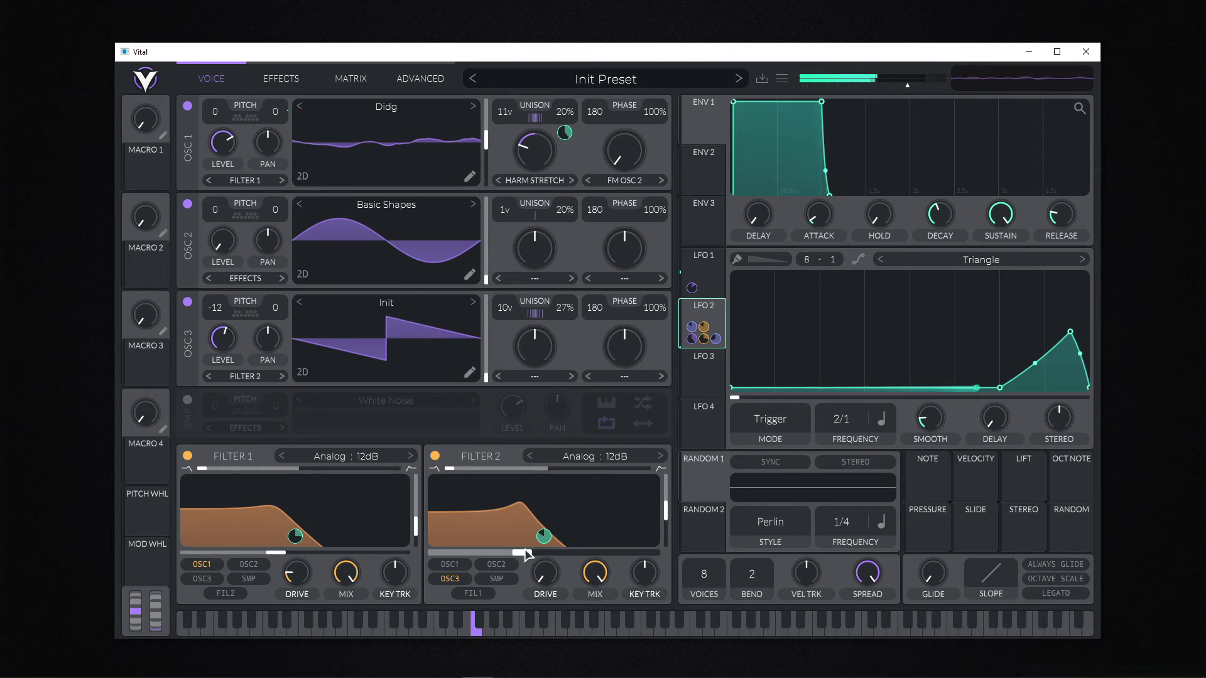
# Step: Try the Formant AOIE type on Filter 2, playing a note and lowering its peak to minimum
pyautogui.click(590, 456)
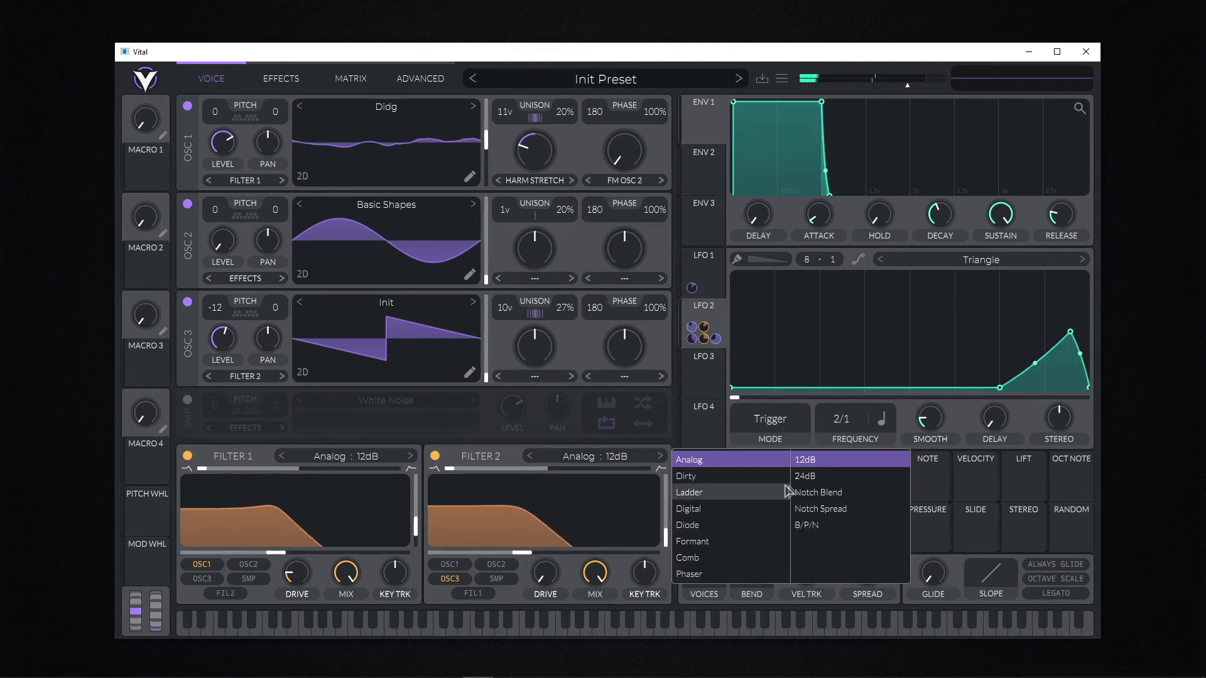
pyautogui.click(700, 541)
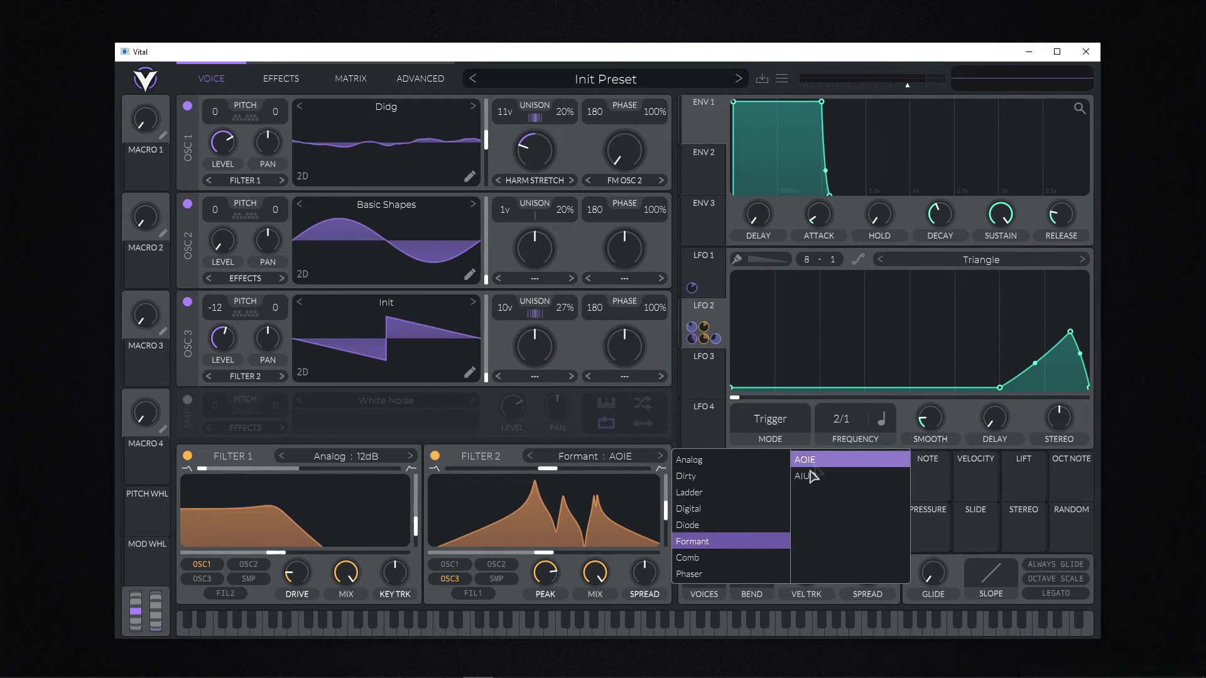
pyautogui.press('f')
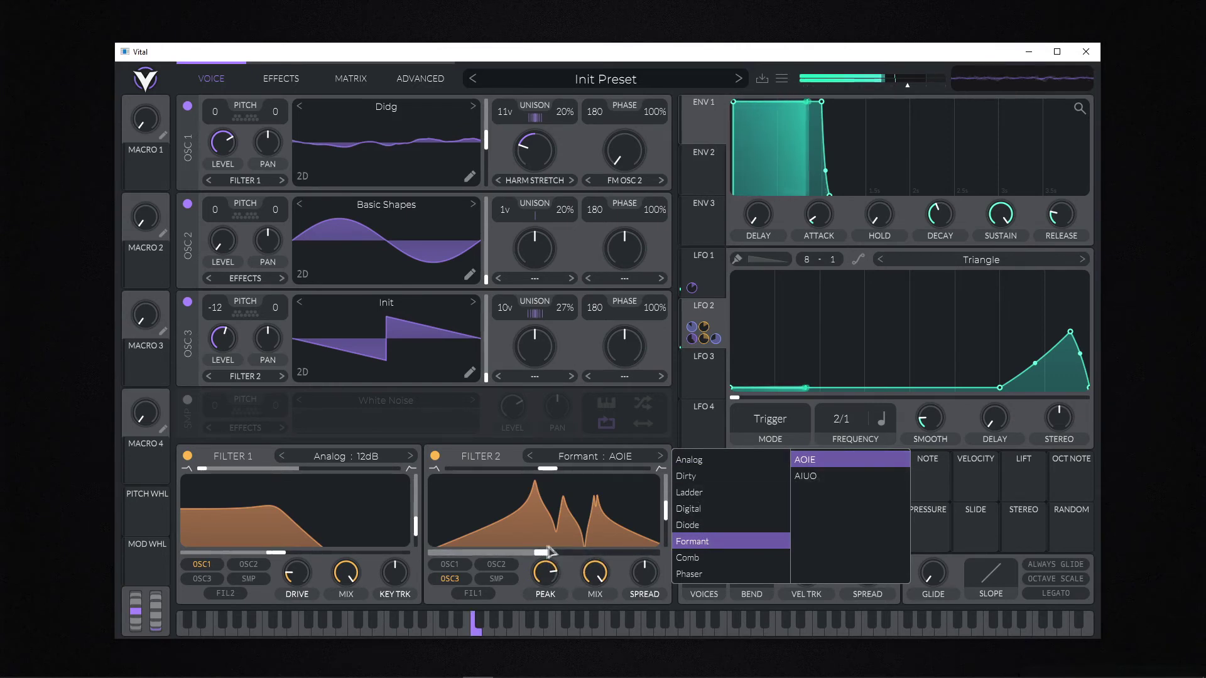
pyautogui.moveTo(550, 572); pyautogui.dragTo(553, 631)
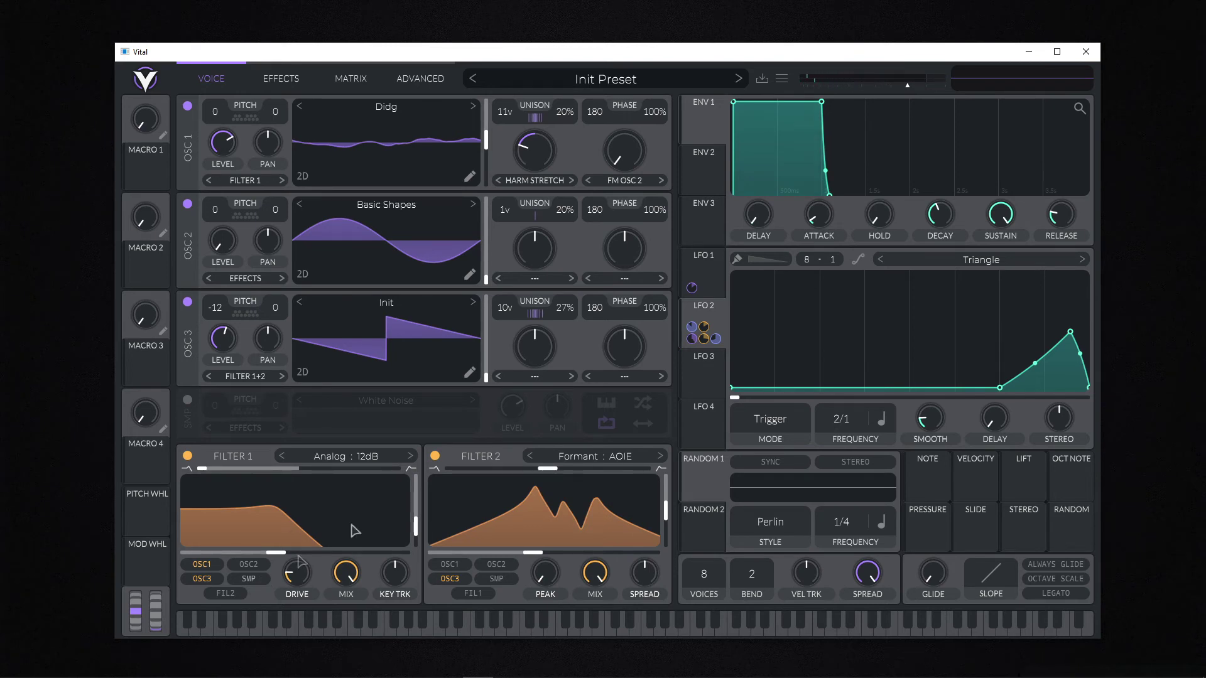
# Step: Feed Filter 1 from Filter 2, and set Filter 2 to Low High Comb with reduced cut and cutoff
pyautogui.click(220, 593)
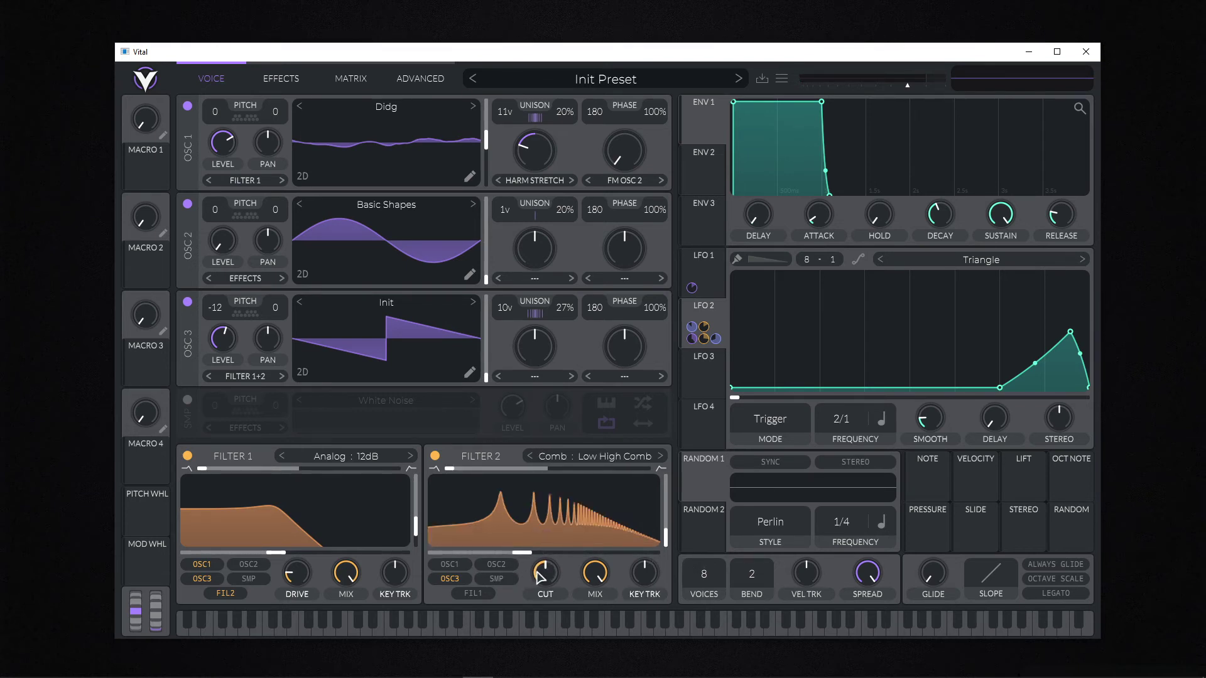
pyautogui.moveTo(536, 572); pyautogui.dragTo(565, 600)
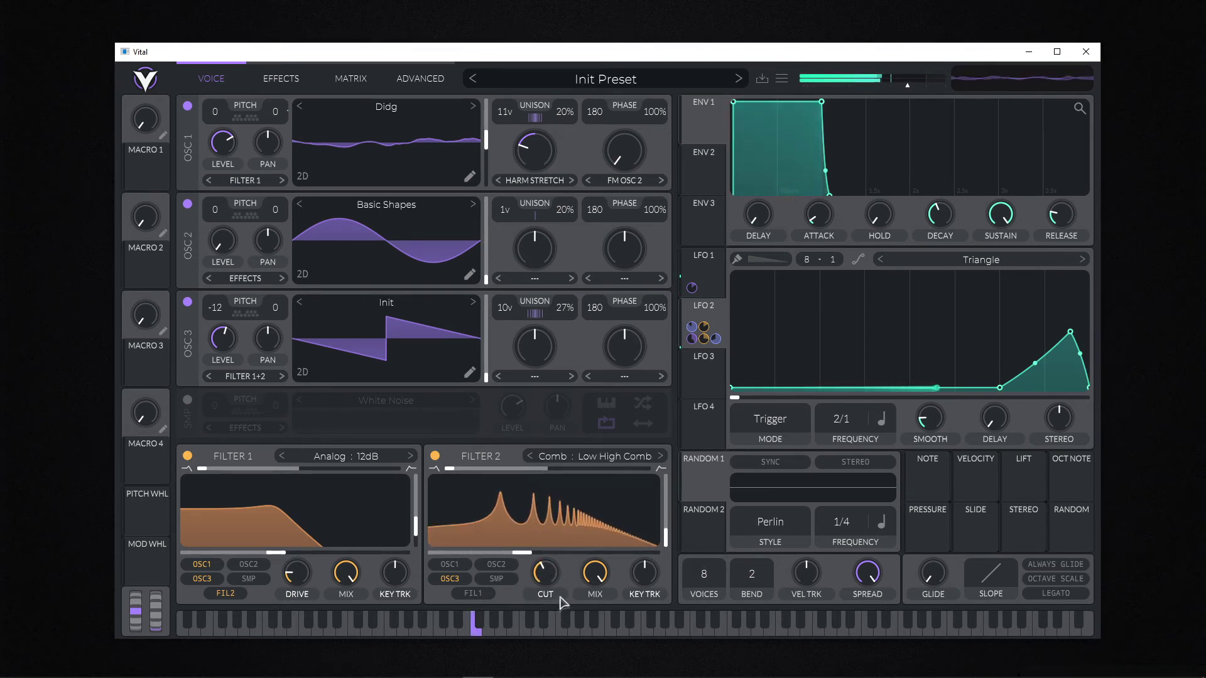
pyautogui.moveTo(521, 553); pyautogui.dragTo(542, 576)
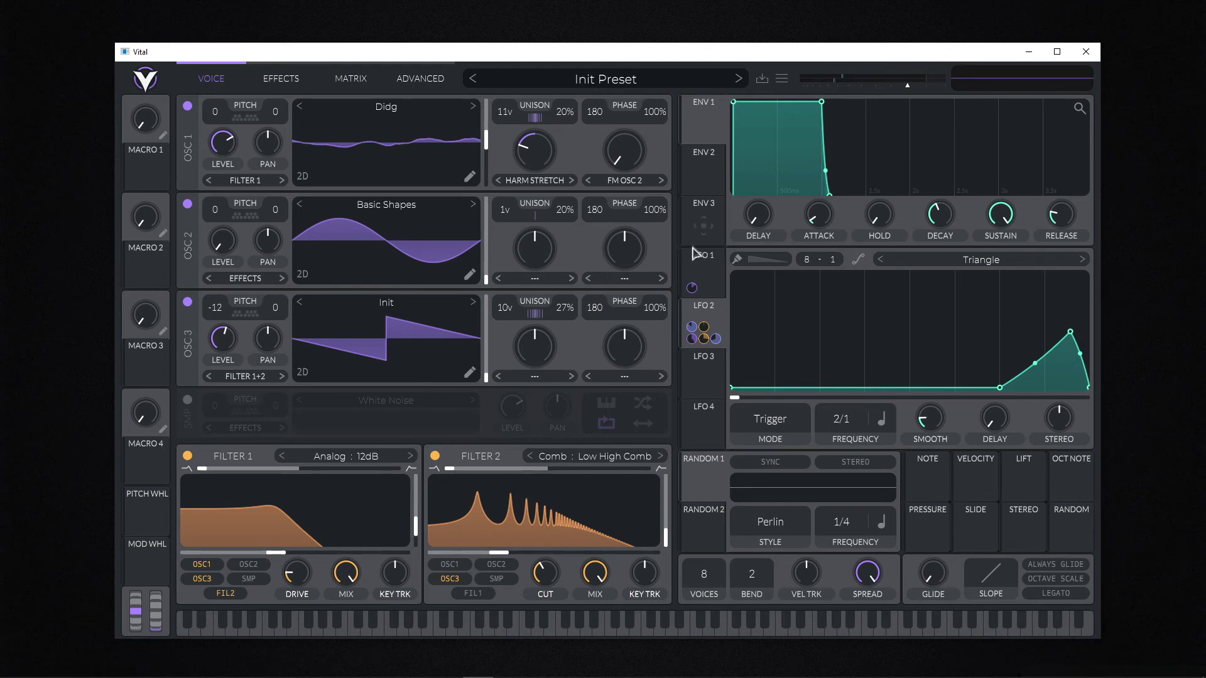
# Step: Modulate oscillator 3's distortion amount with LFO 3, using the FM Osc 2 type and a base amount of zero
pyautogui.click(704, 380)
pyautogui.moveTo(691, 388); pyautogui.dragTo(615, 151)
pyautogui.moveTo(702, 379); pyautogui.dragTo(646, 376)
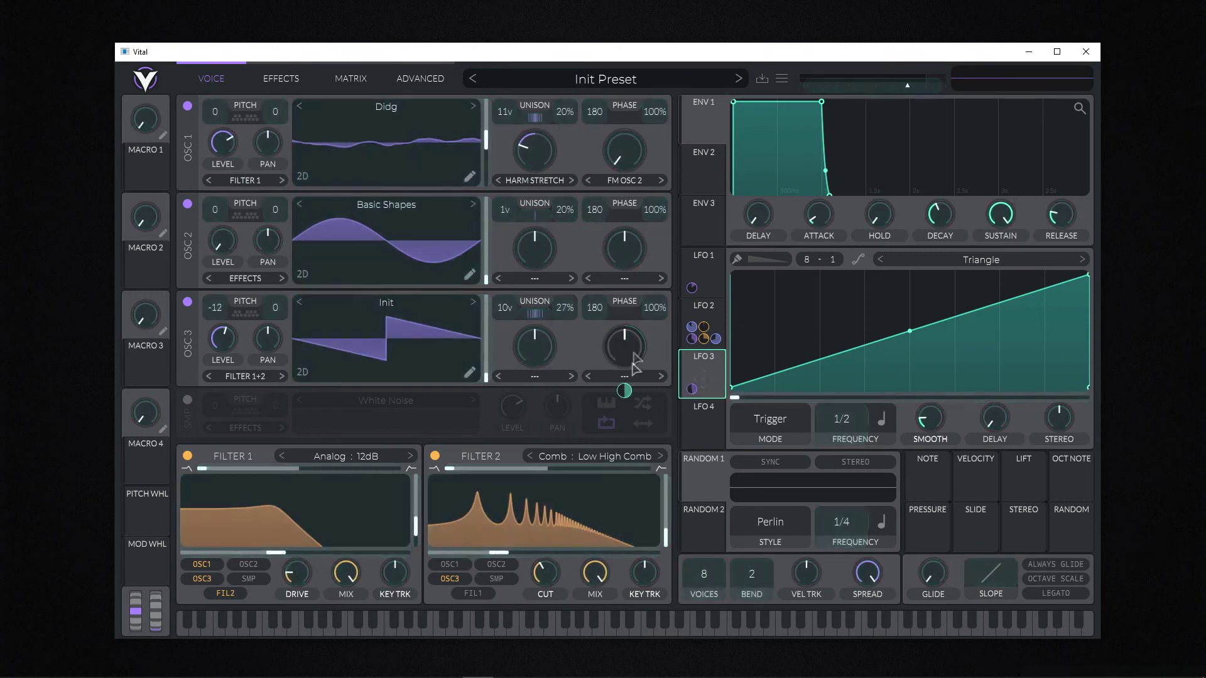
pyautogui.click(646, 377)
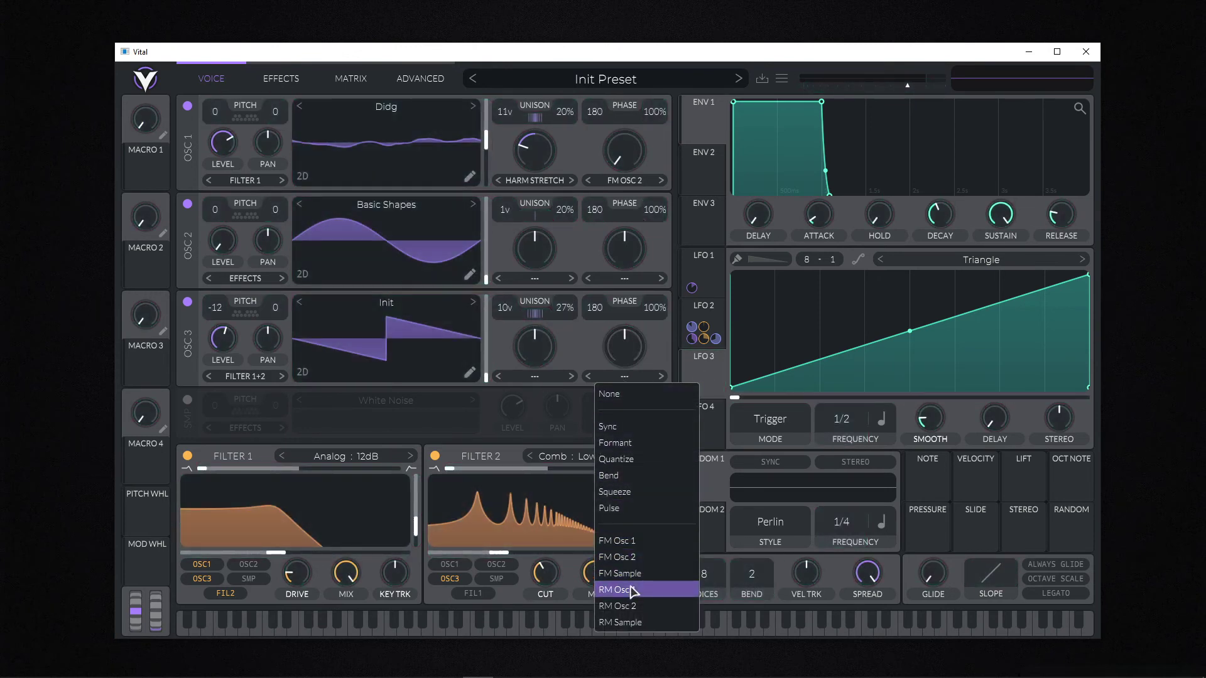
pyautogui.click(647, 557)
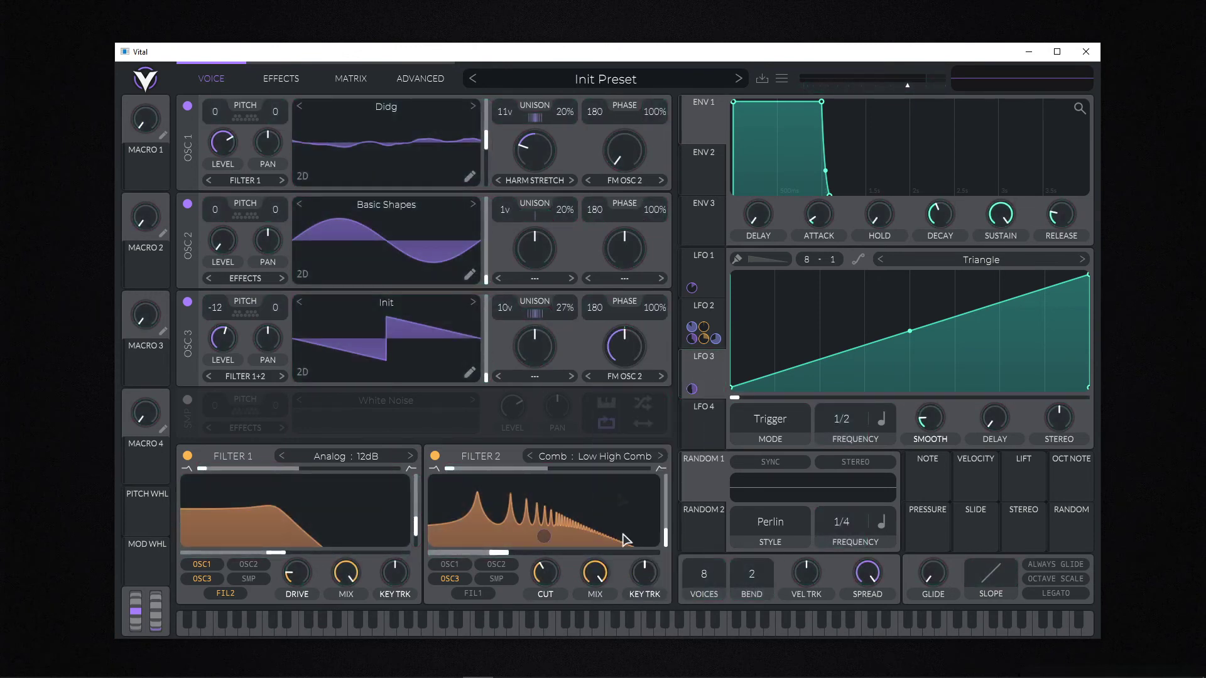
pyautogui.moveTo(630, 347); pyautogui.dragTo(617, 440)
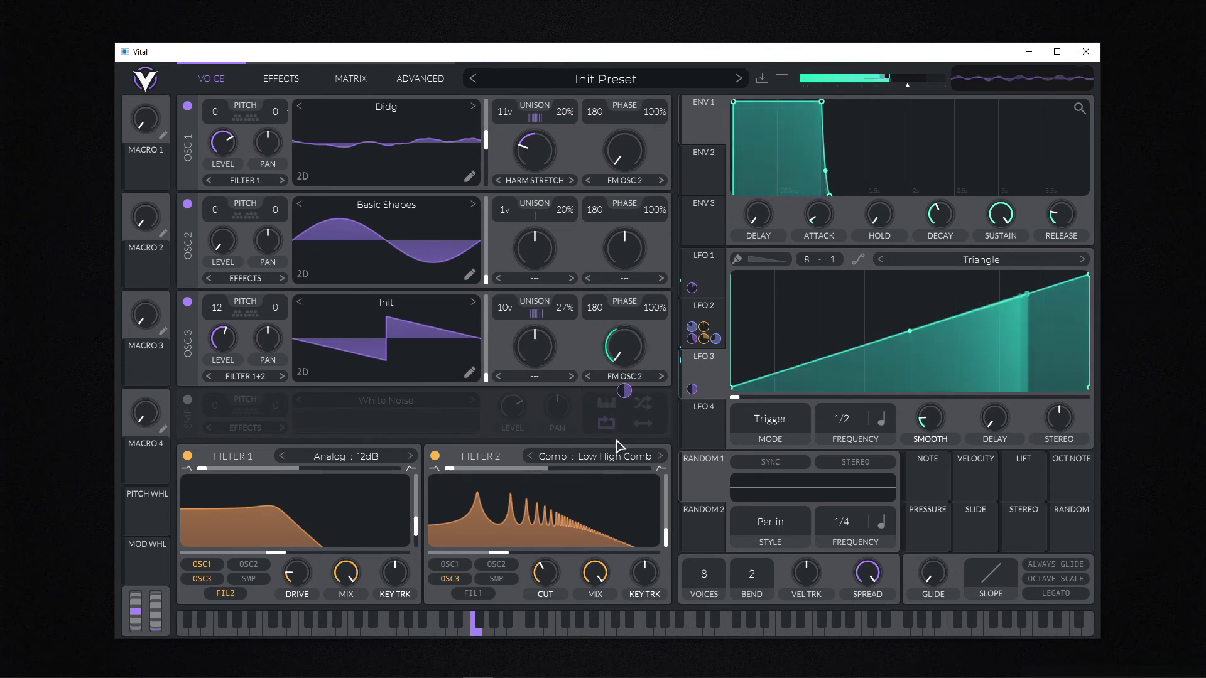
# Step: Bend LFO 3's ramp into a late-rising curve and replace LFO 3 with Macro 1 on oscillator 3's distortion amount
pyautogui.moveTo(909, 331); pyautogui.dragTo(935, 397)
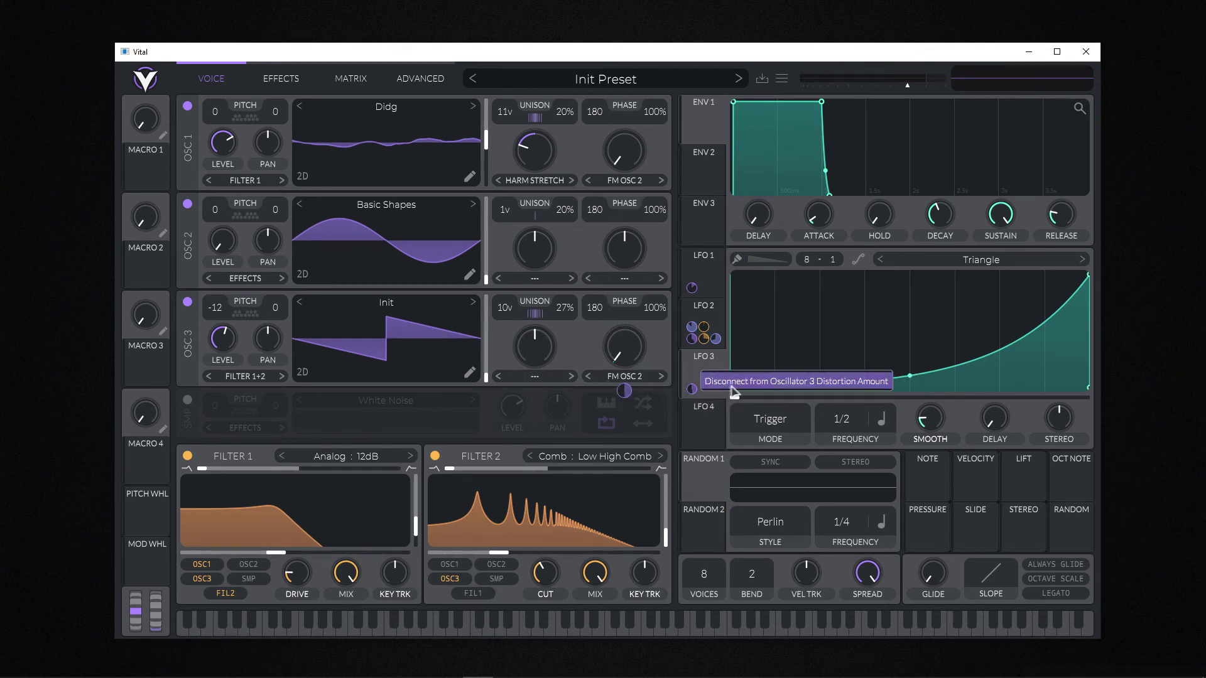
pyautogui.click(732, 386)
pyautogui.moveTo(139, 164); pyautogui.dragTo(616, 358)
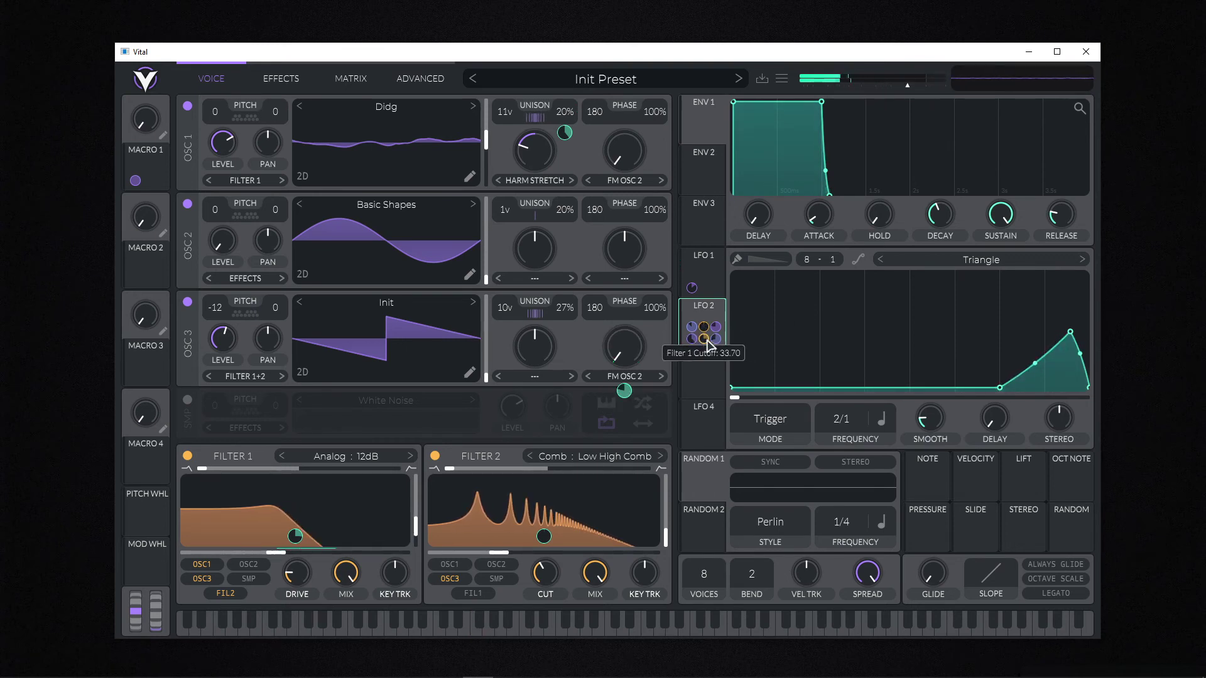
# Step: Copy LFO 2's shape and paste it onto LFO 3
pyautogui.rightClick(805, 321)
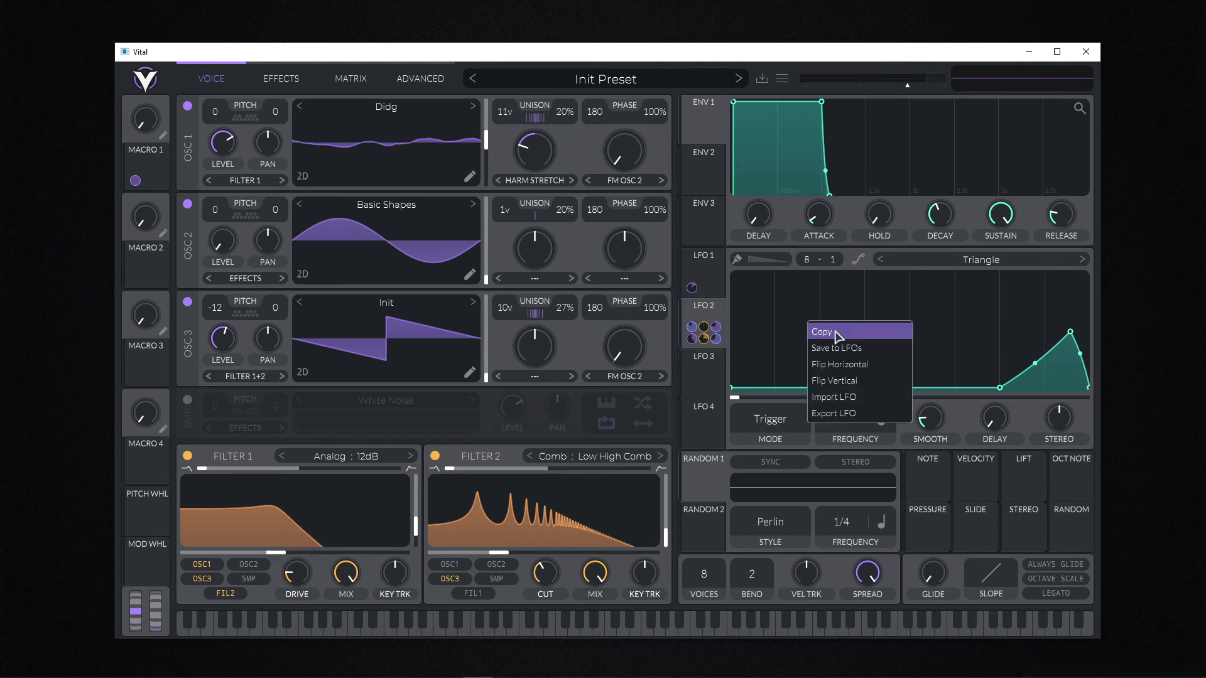
pyautogui.click(842, 328)
pyautogui.click(701, 383)
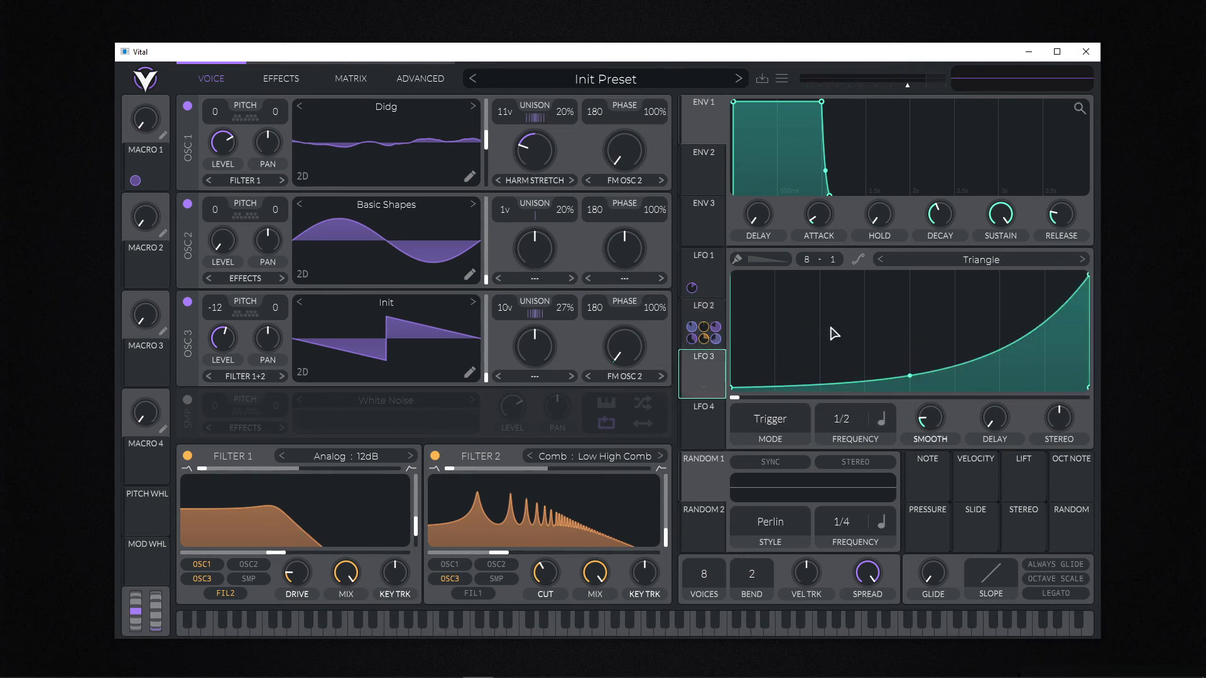
pyautogui.rightClick(831, 329)
pyautogui.click(847, 355)
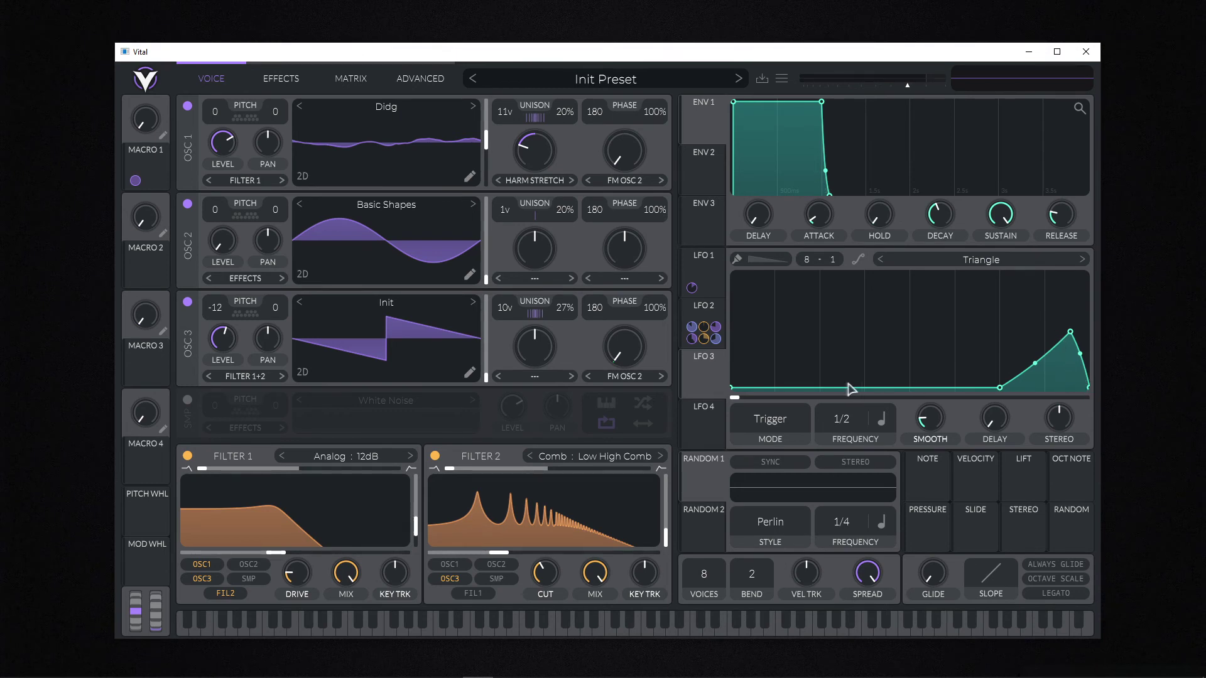
# Step: Reshape LFO 3 by adding a low point at the first quarter, raising the start, removing the final bottom point and bowing the opening slope upward
pyautogui.doubleClick(823, 386)
pyautogui.moveTo(823, 381); pyautogui.dragTo(820, 386)
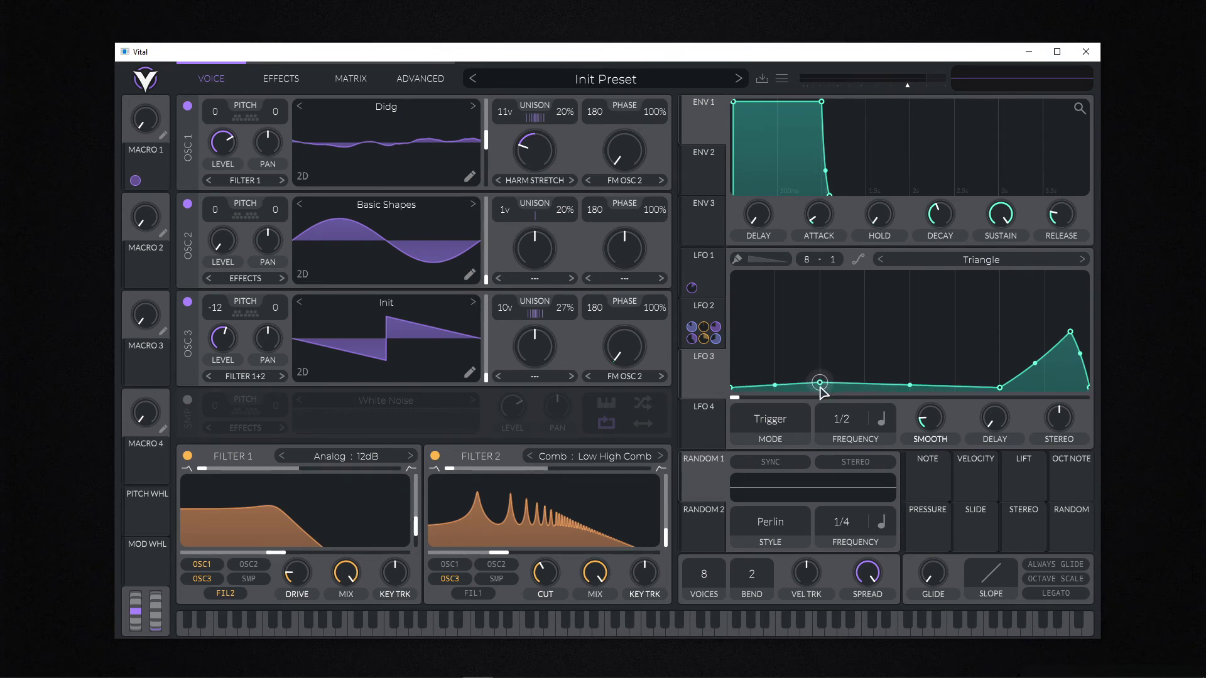
pyautogui.moveTo(731, 387); pyautogui.dragTo(721, 333)
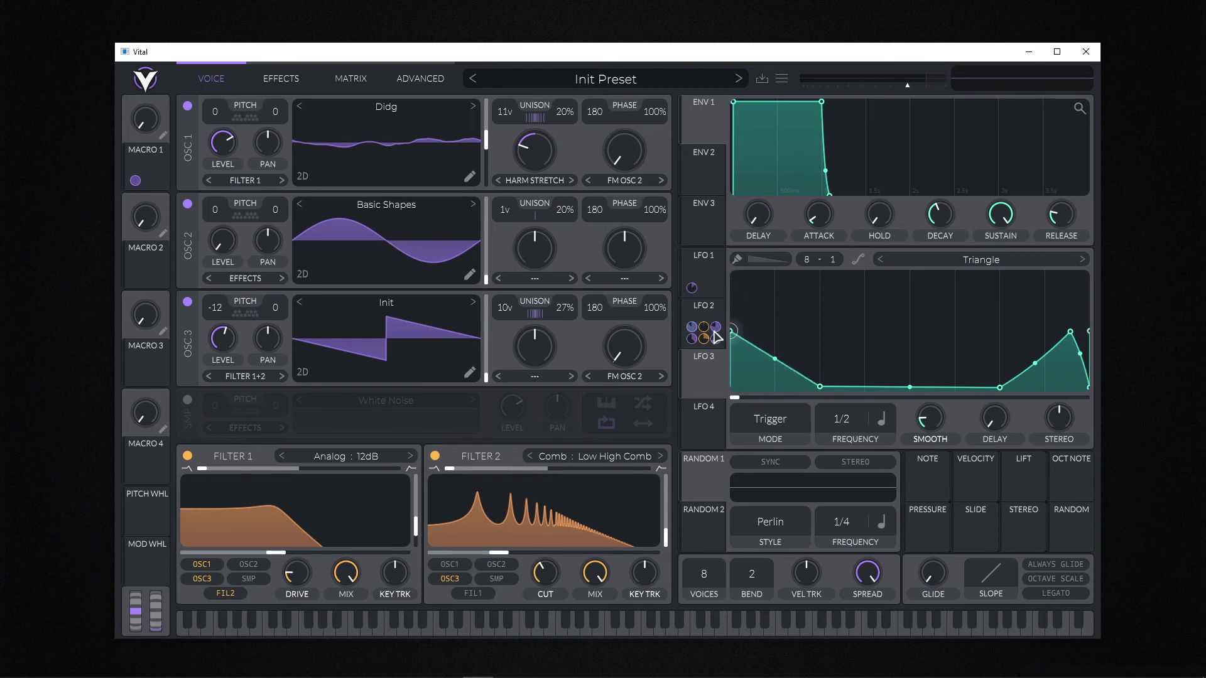
pyautogui.rightClick(1090, 390)
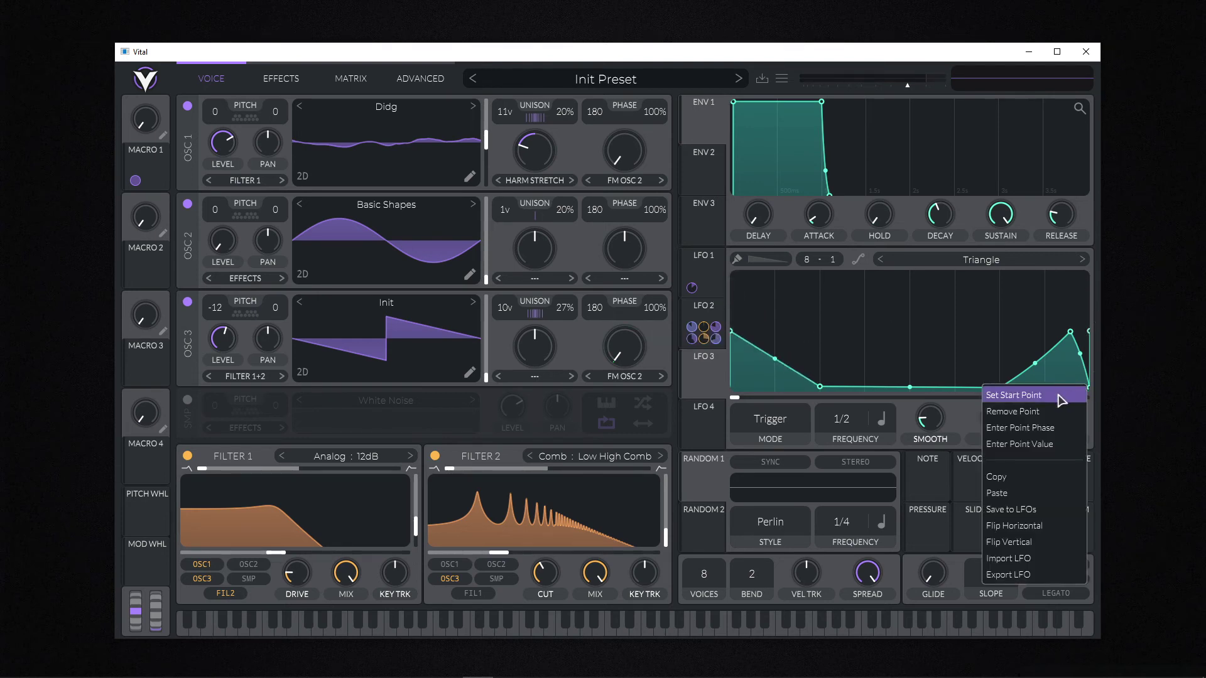
pyautogui.click(1044, 412)
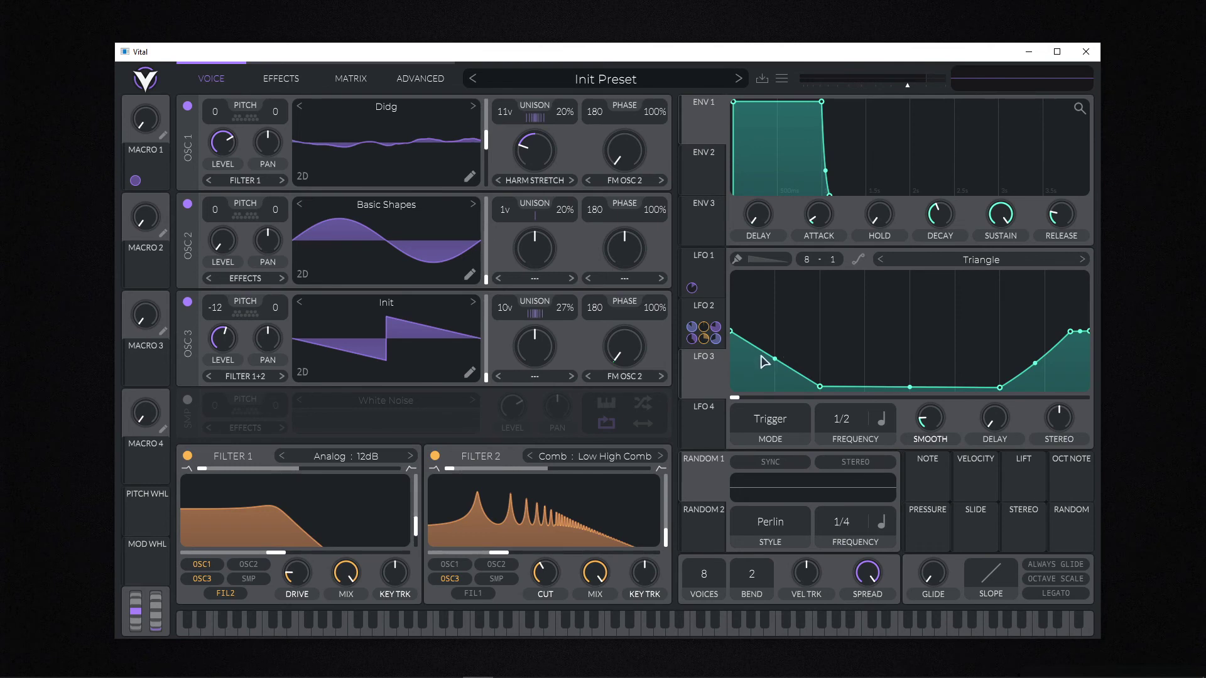
pyautogui.moveTo(772, 360); pyautogui.dragTo(775, 346)
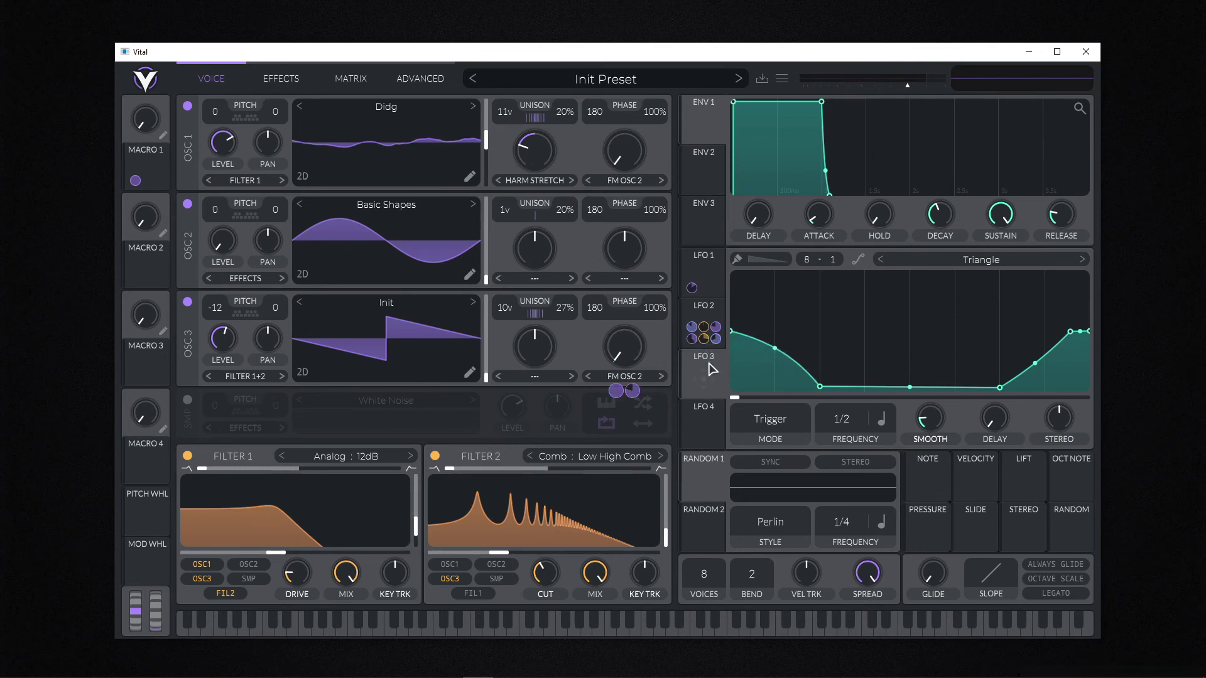
# Step: Change the modulation source of Reverb Dry Wet and Reverb Decay Time from LFO 2 to LFO 3
pyautogui.moveTo(704, 333)
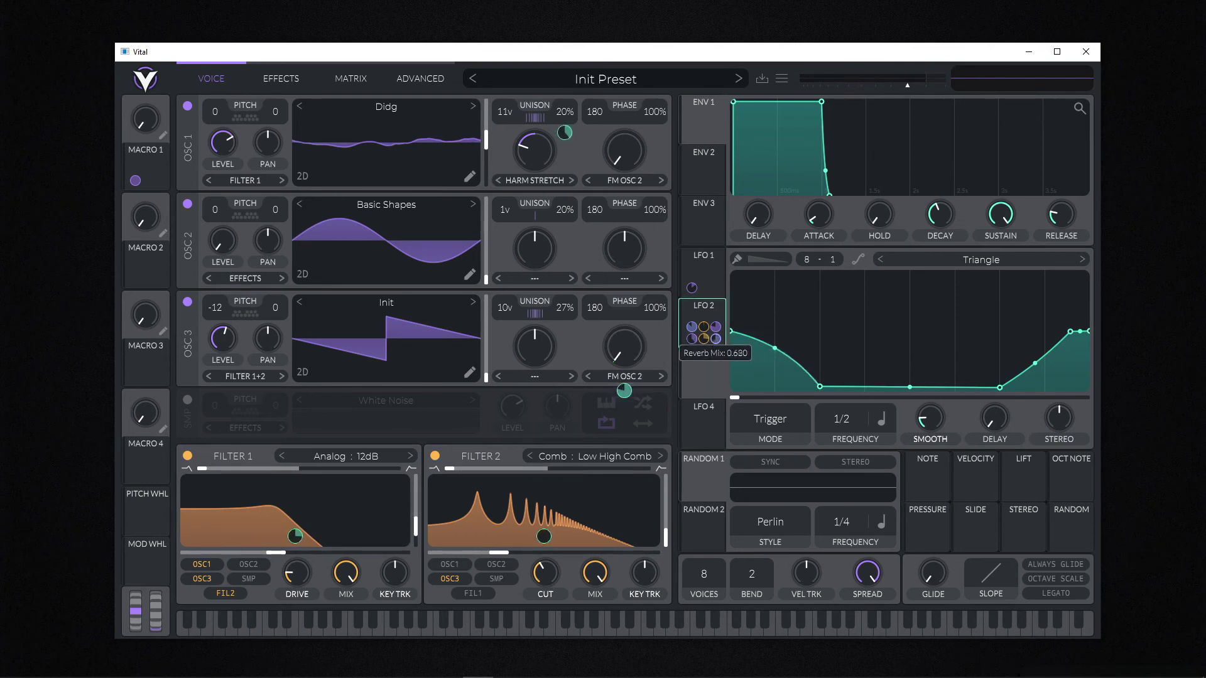
pyautogui.click(697, 386)
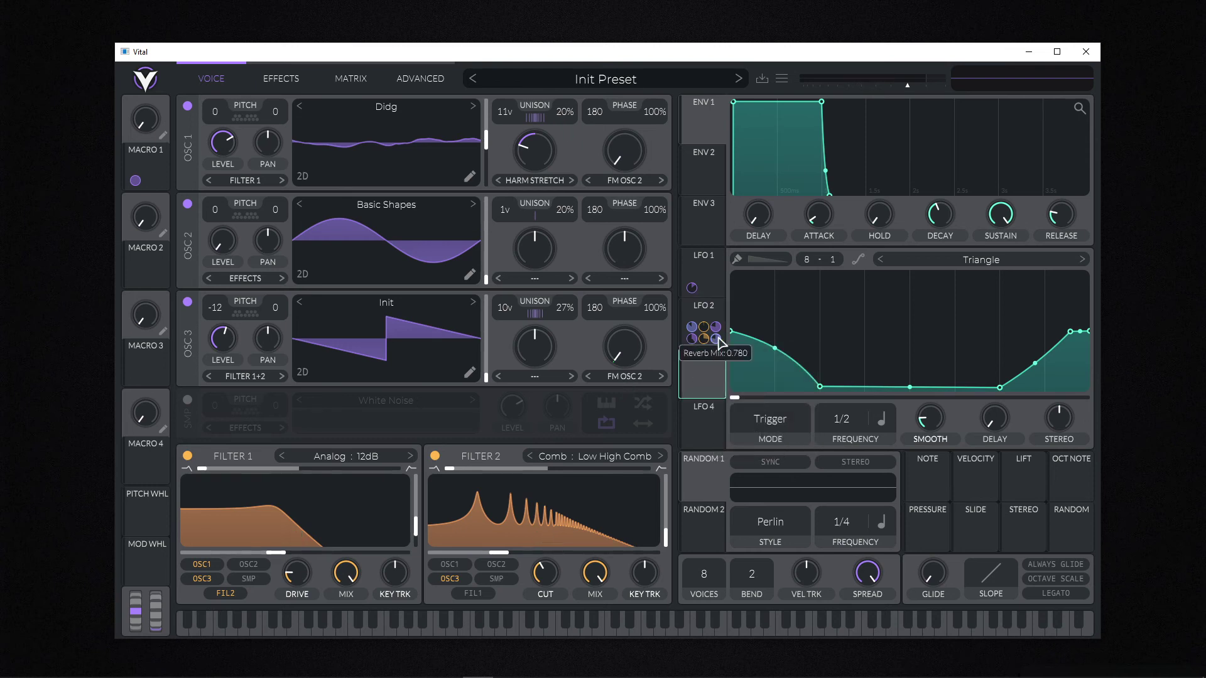
pyautogui.click(377, 77)
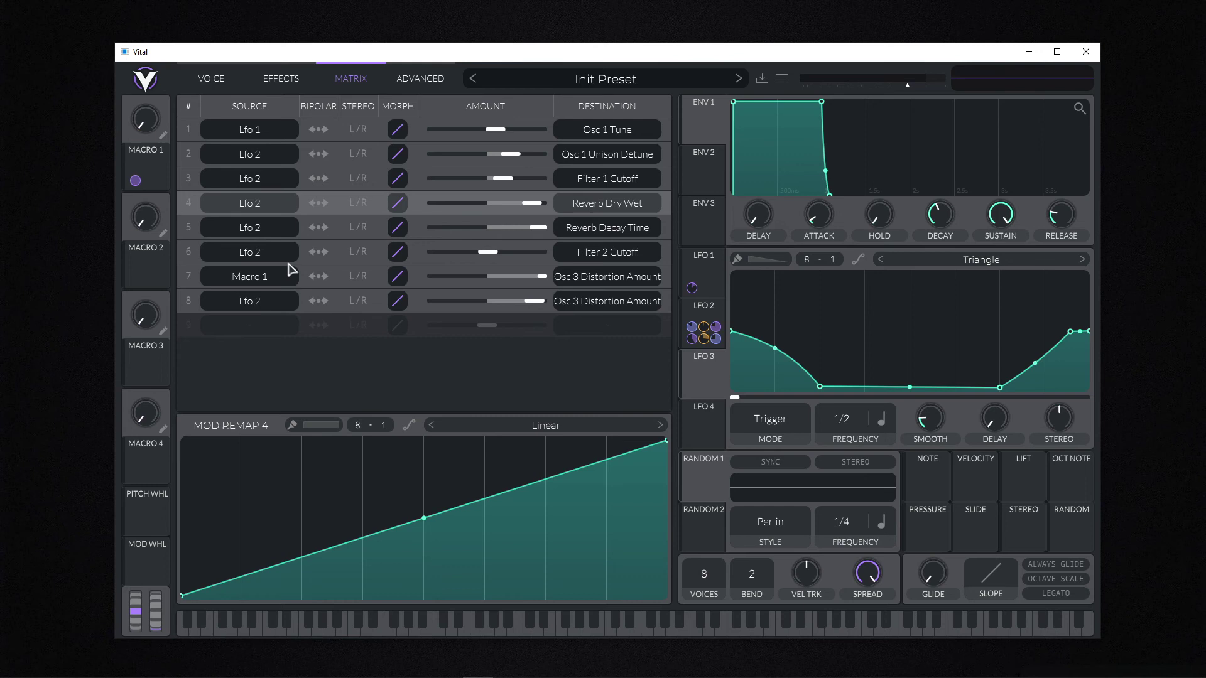
pyautogui.click(251, 234)
pyautogui.click(237, 271)
pyautogui.click(248, 227)
pyautogui.click(236, 270)
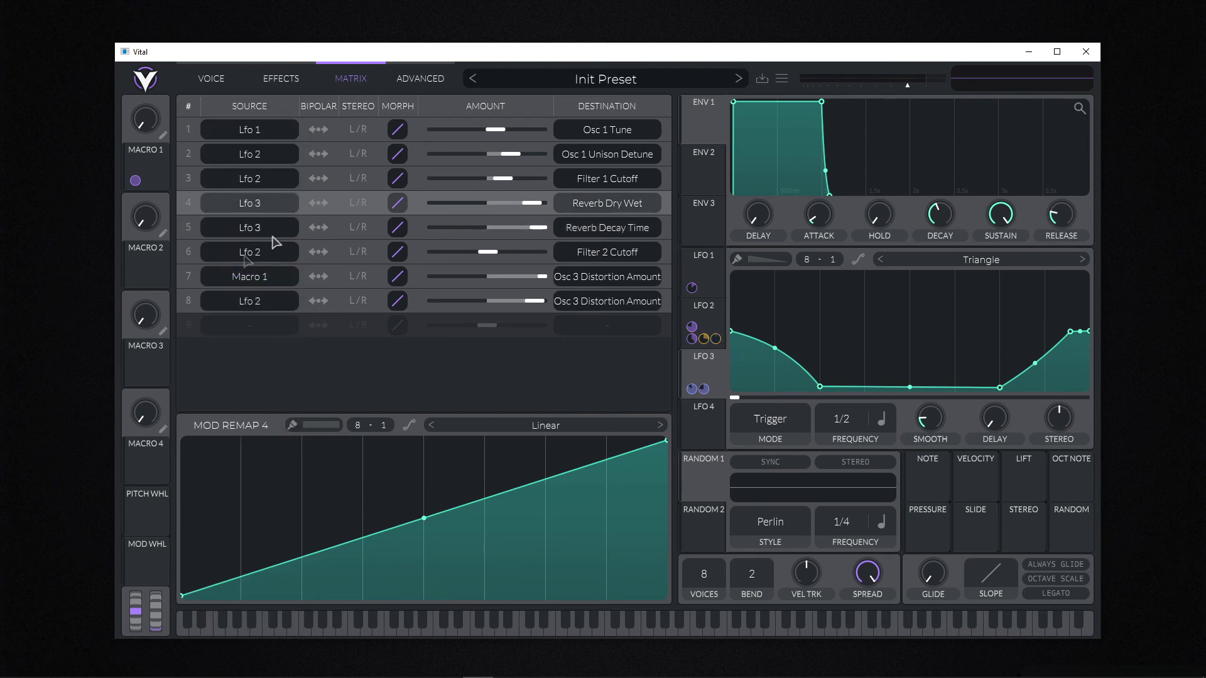
# Step: Set LFO 3's frequency to 2/1 and audition the patch with a note
pyautogui.click(211, 79)
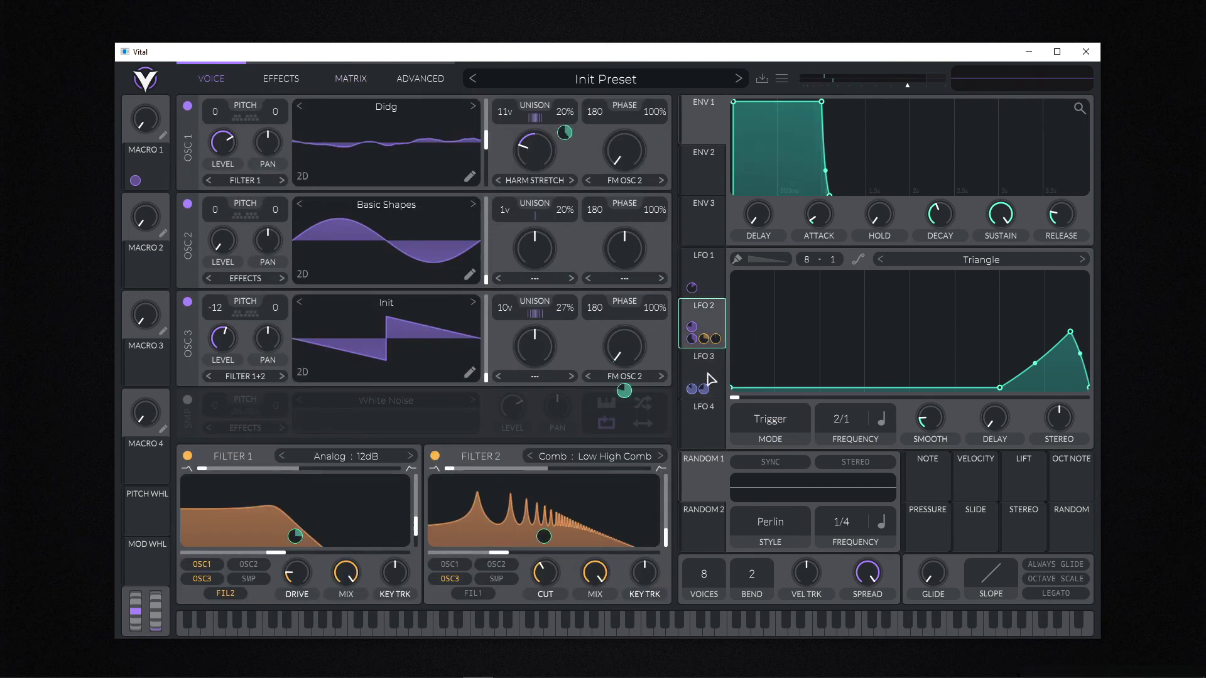
pyautogui.moveTo(842, 419); pyautogui.dragTo(852, 496)
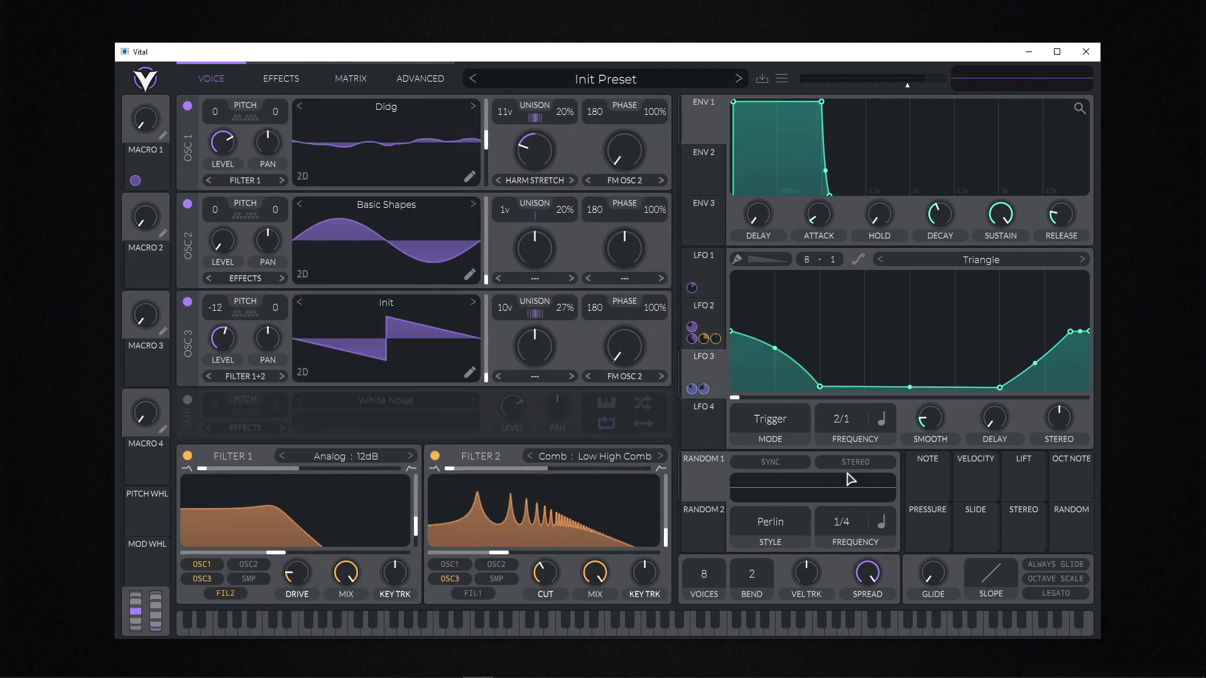
pyautogui.press('f')
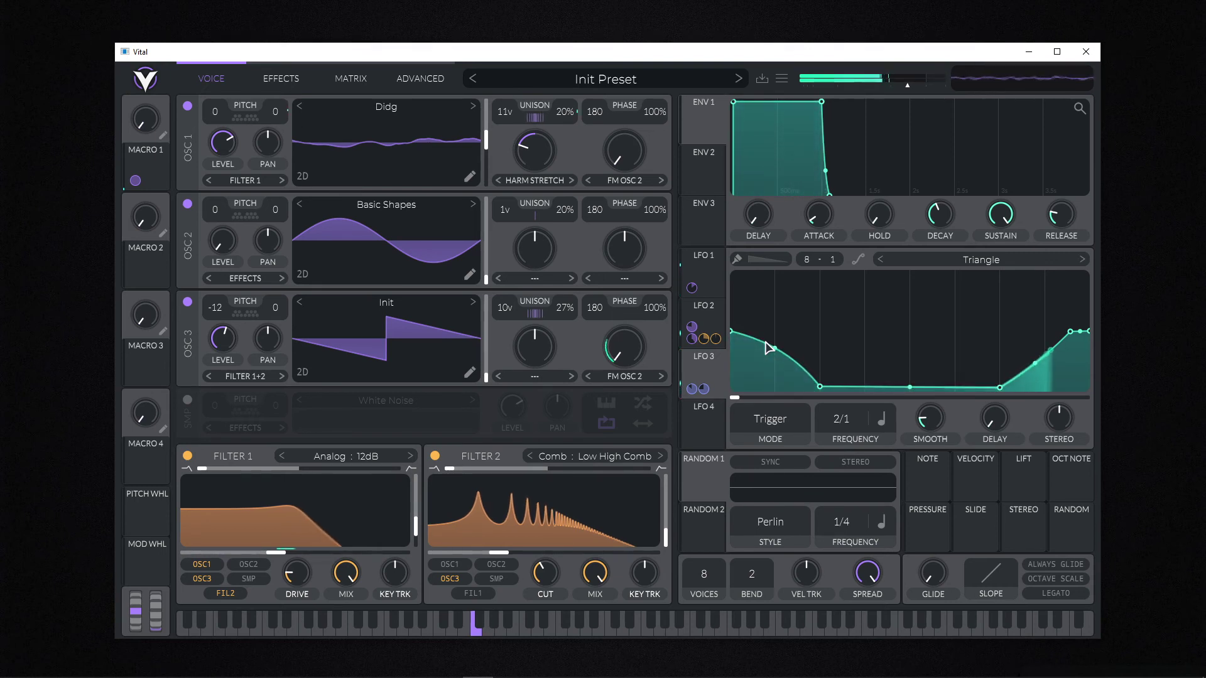
# Step: Select LFO 2, raise Filter 1's cutoff and set oscillator 3's unison detune to 17%
pyautogui.click(703, 317)
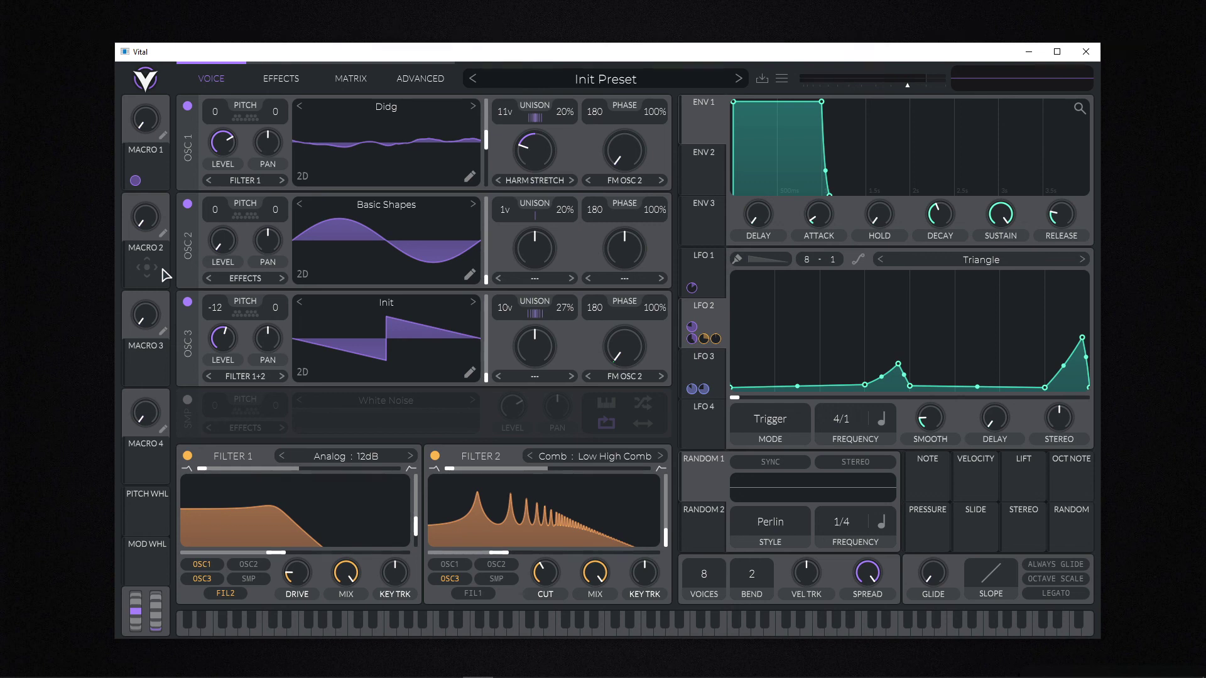
pyautogui.moveTo(276, 552); pyautogui.dragTo(339, 553)
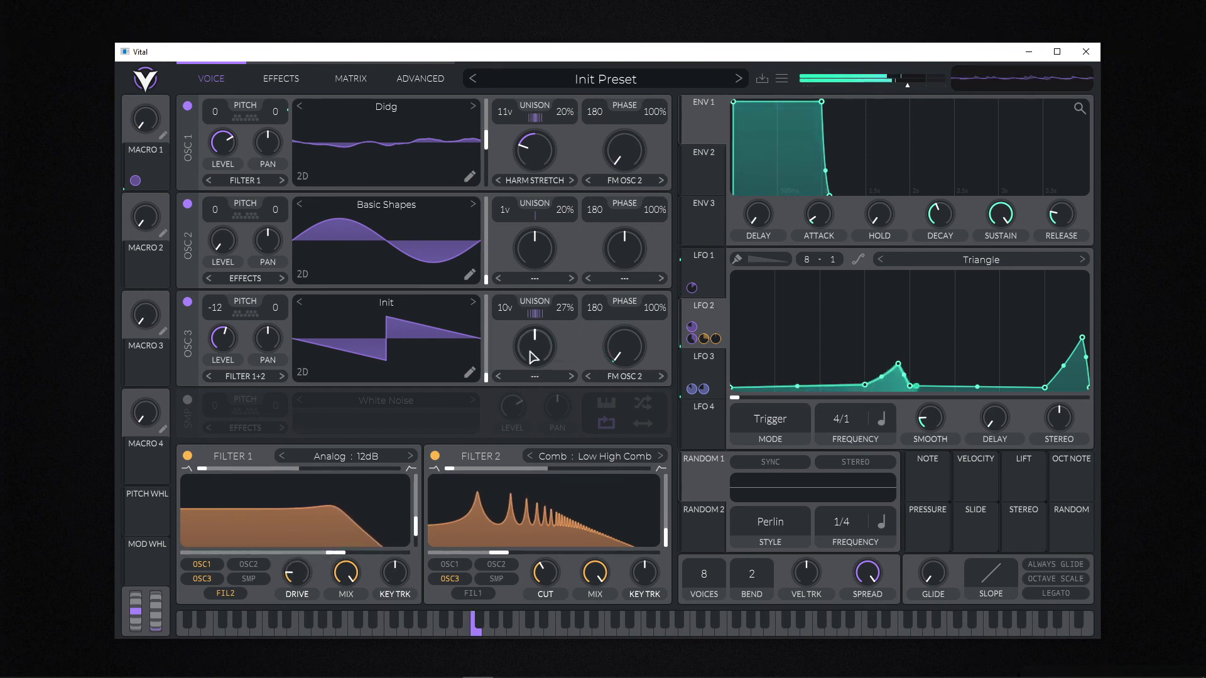
pyautogui.moveTo(554, 318); pyautogui.dragTo(561, 327)
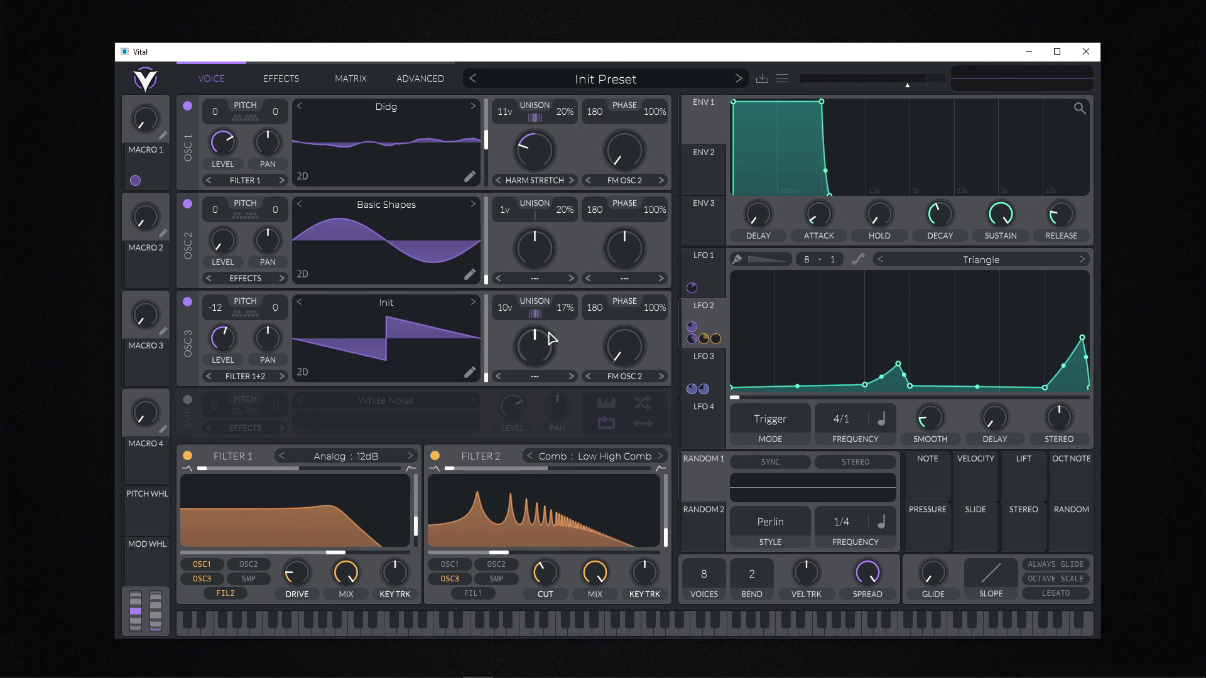
pyautogui.click(281, 90)
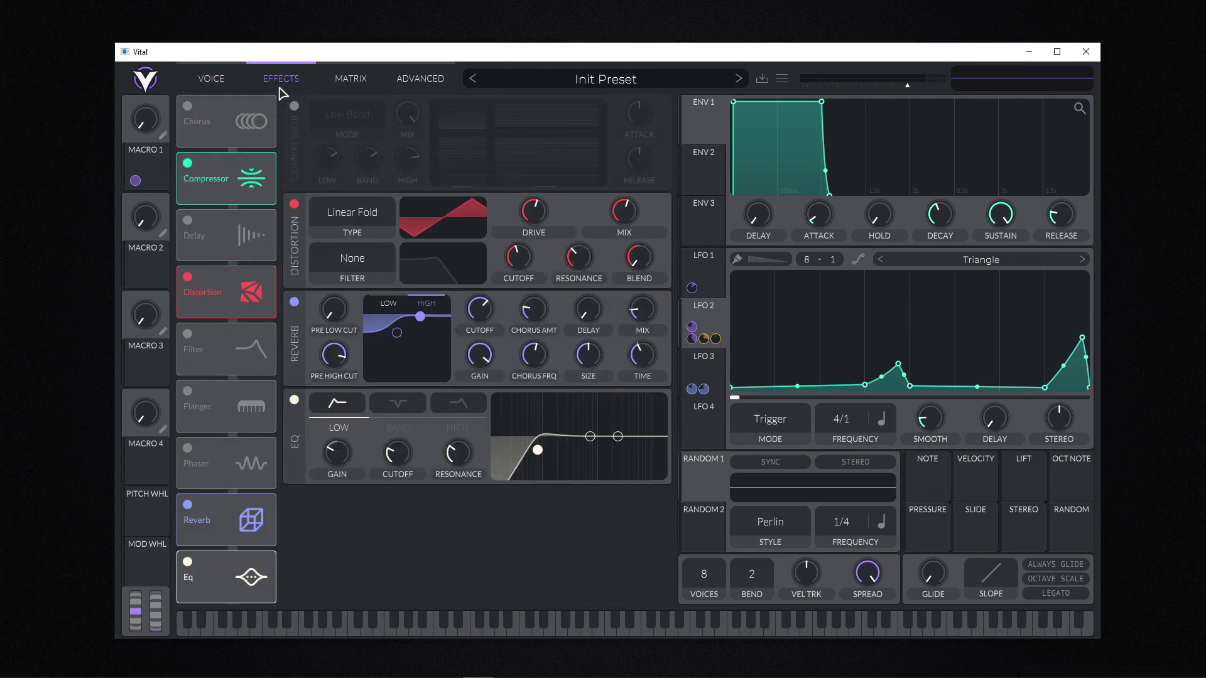
pyautogui.click(323, 78)
pyautogui.click(411, 76)
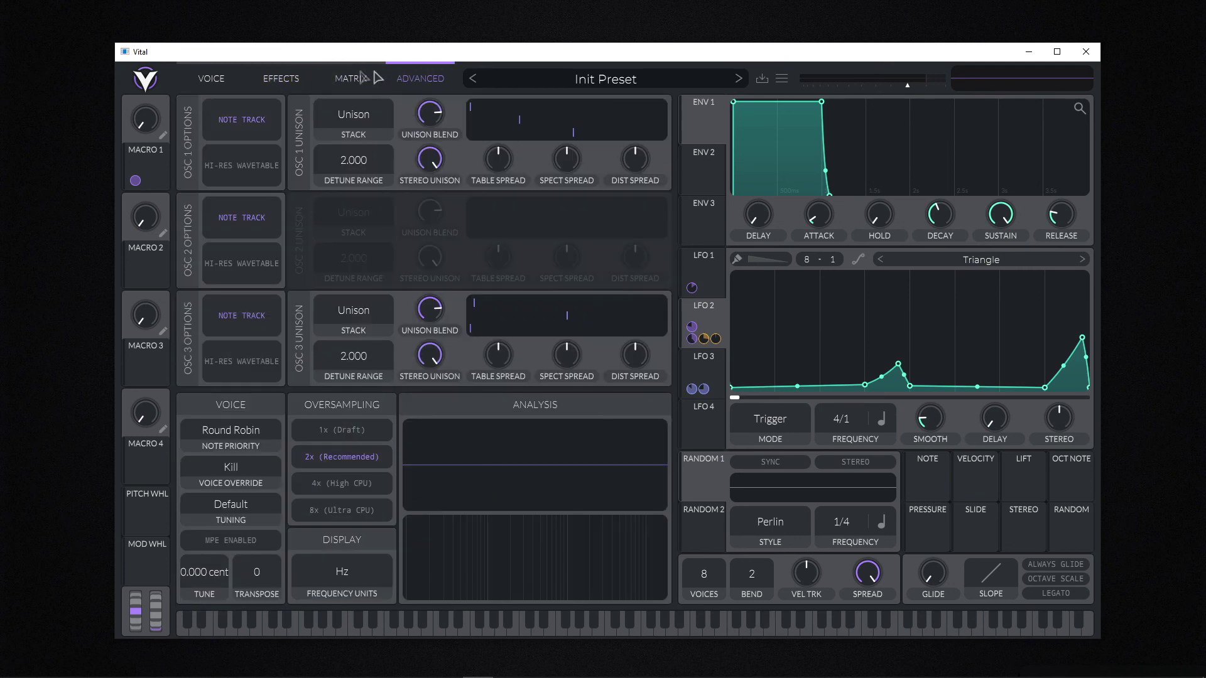
pyautogui.click(352, 78)
pyautogui.click(264, 85)
pyautogui.click(216, 80)
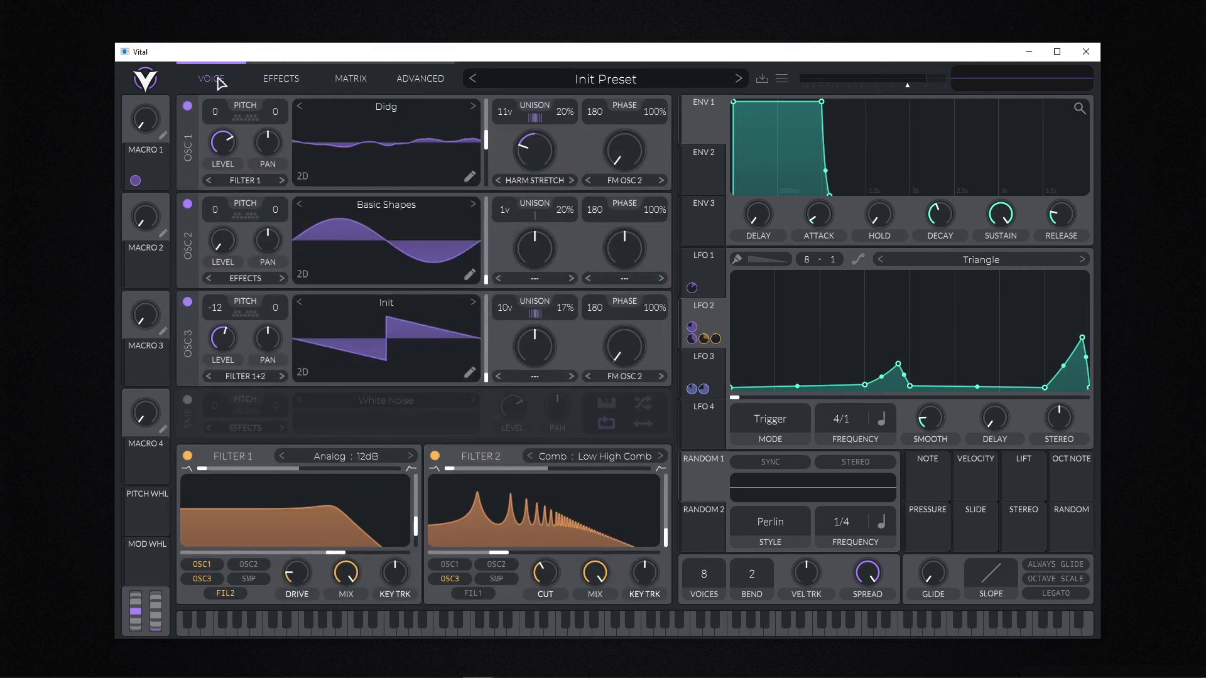